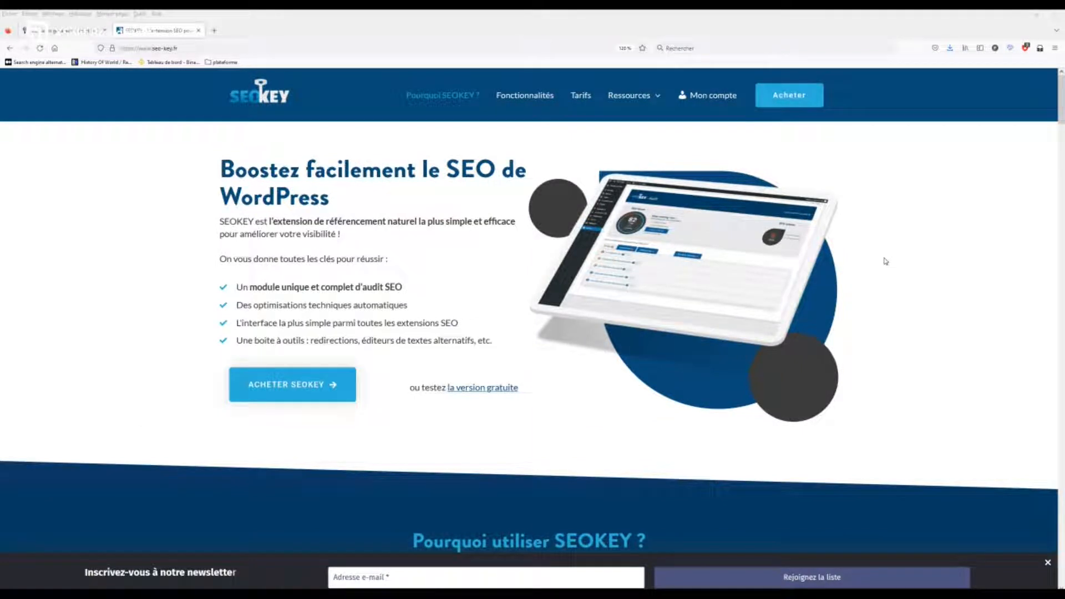
# - Review the SEOKEY home page, from its benefits and team to its target audience, and highlight the main headline
pyautogui.scroll(-10, 884, 262)
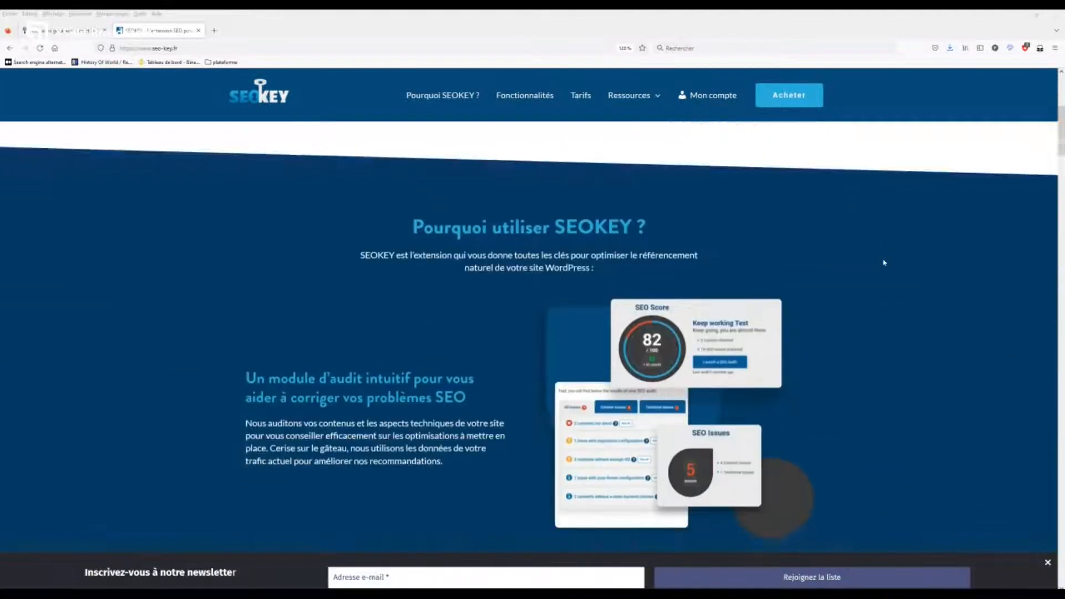
pyautogui.scroll(-12, 883, 262)
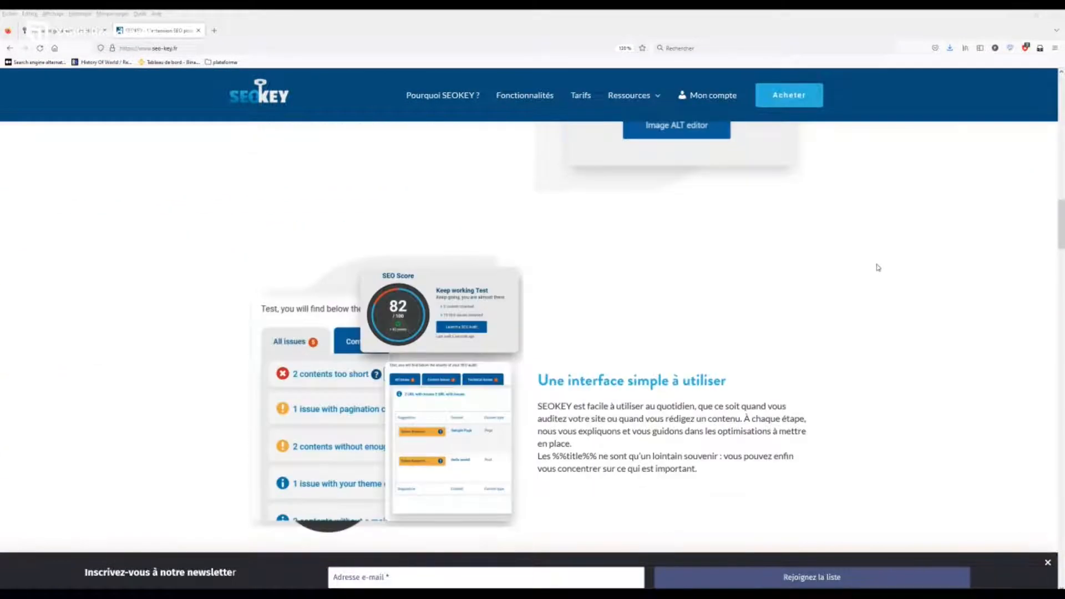
pyautogui.scroll(-8, 878, 267)
pyautogui.scroll(-10, 877, 269)
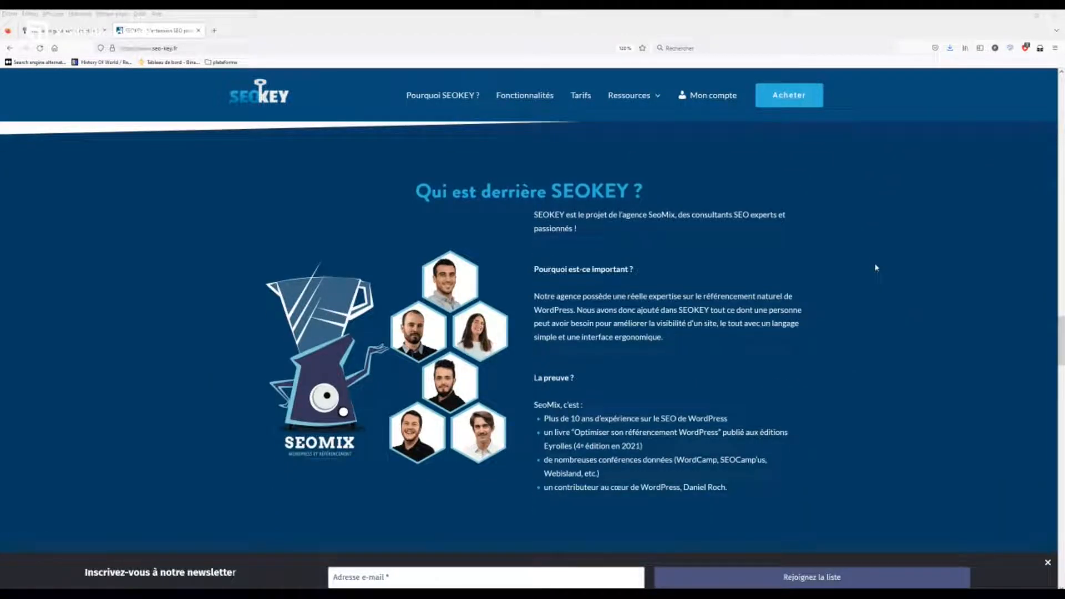
pyautogui.scroll(-10, 875, 268)
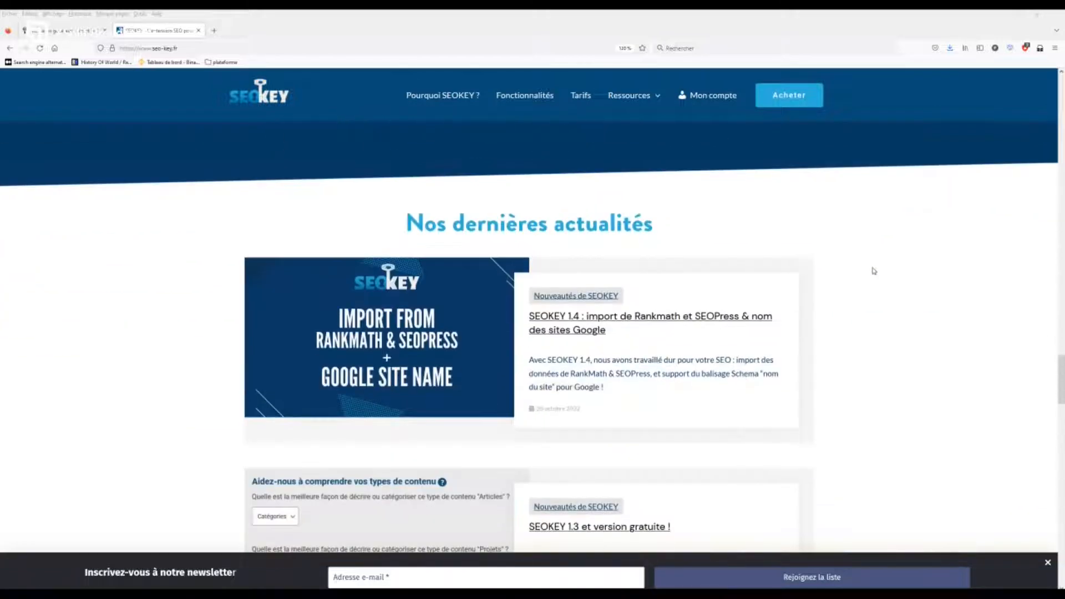
pyautogui.scroll(-10, 874, 268)
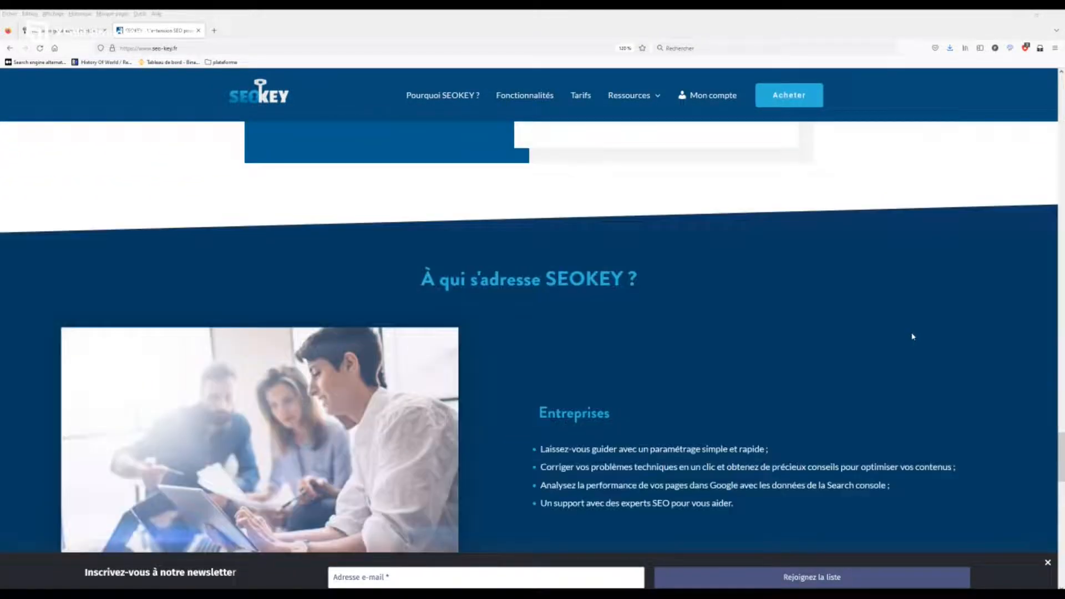
pyautogui.scroll(-4, 912, 336)
pyautogui.moveTo(1062, 488); pyautogui.dragTo(1063, 83)
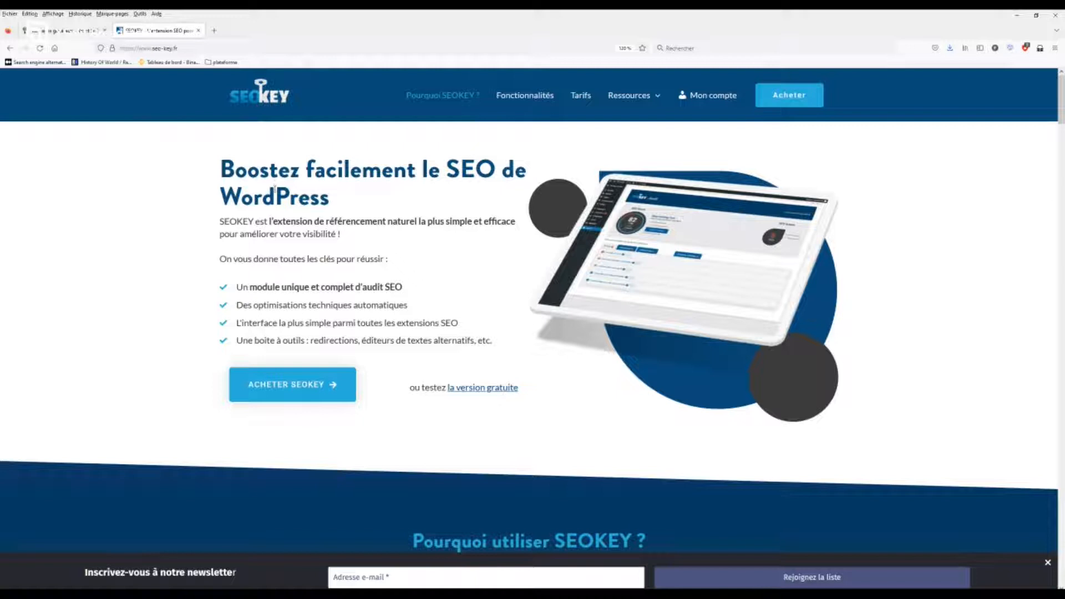
pyautogui.moveTo(220, 176); pyautogui.dragTo(501, 200)
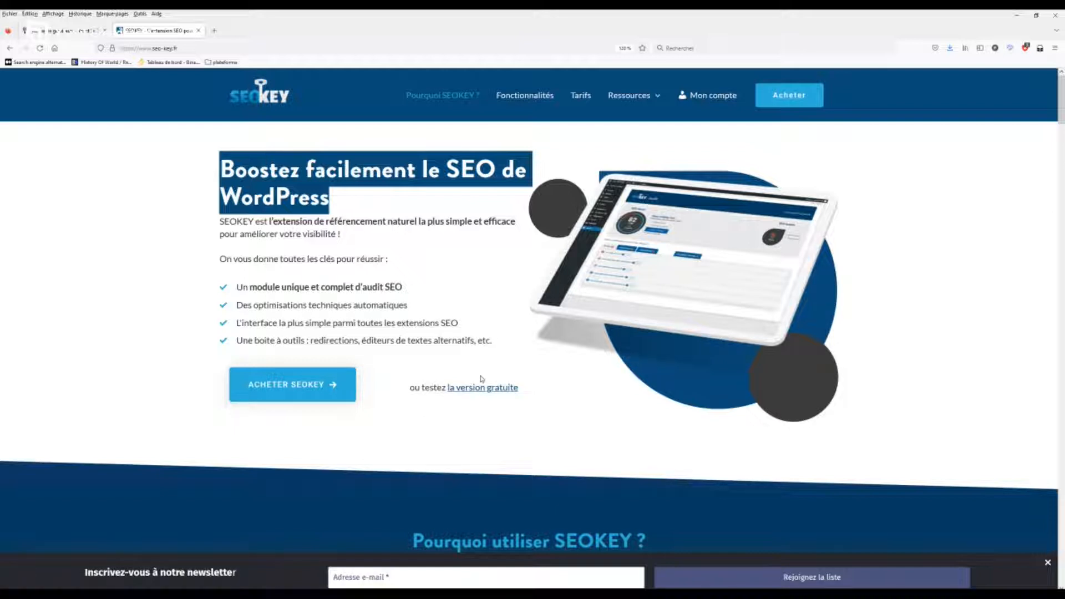
# - Open the SEOKEY features page and examine the SEO audit, automatic technical optimisations and SEO toolbox sections
pyautogui.click(525, 104)
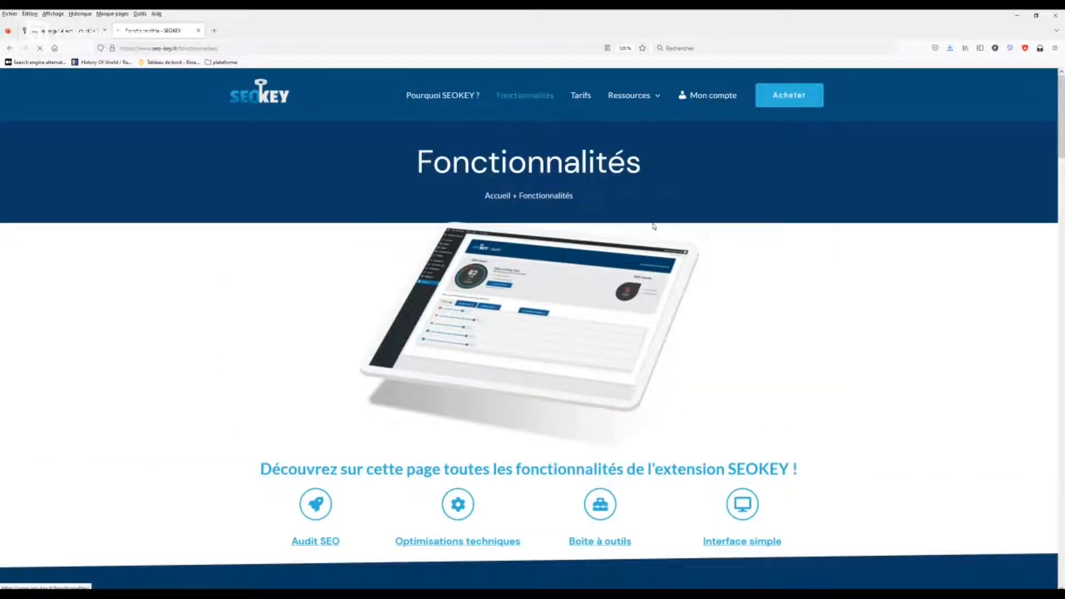
pyautogui.scroll(-5, 856, 422)
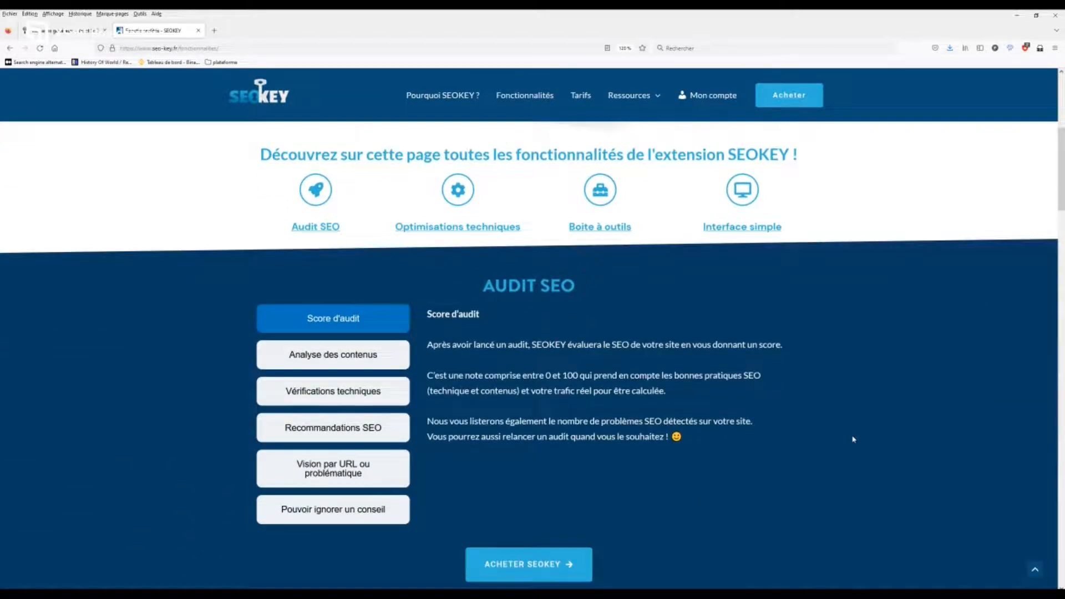
pyautogui.scroll(-5, 853, 440)
pyautogui.scroll(-2, 853, 441)
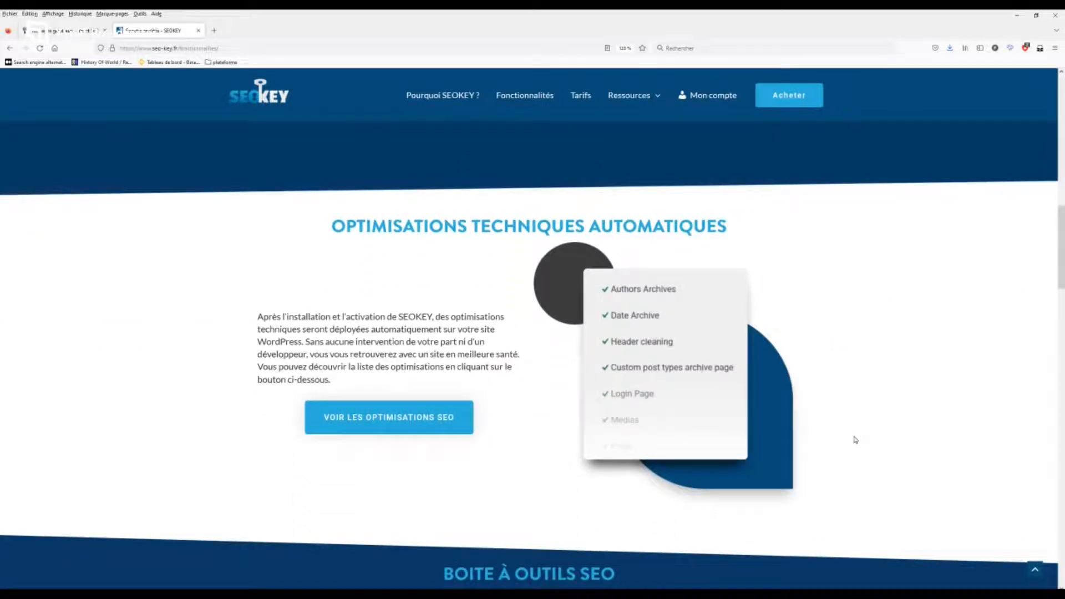
pyautogui.scroll(-6, 855, 439)
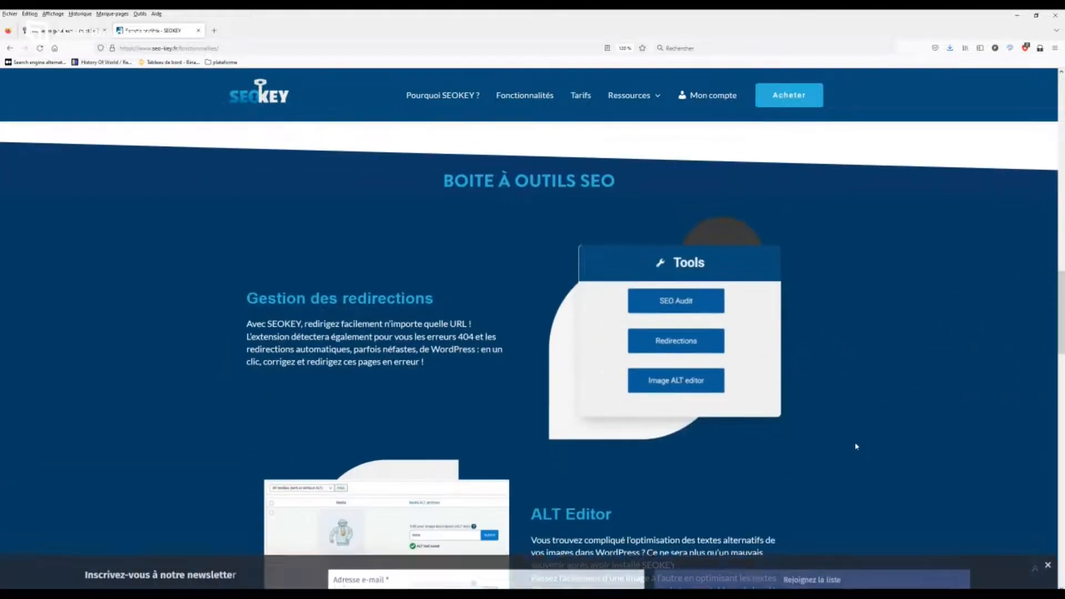
pyautogui.scroll(-3, 872, 446)
pyautogui.scroll(15, 893, 455)
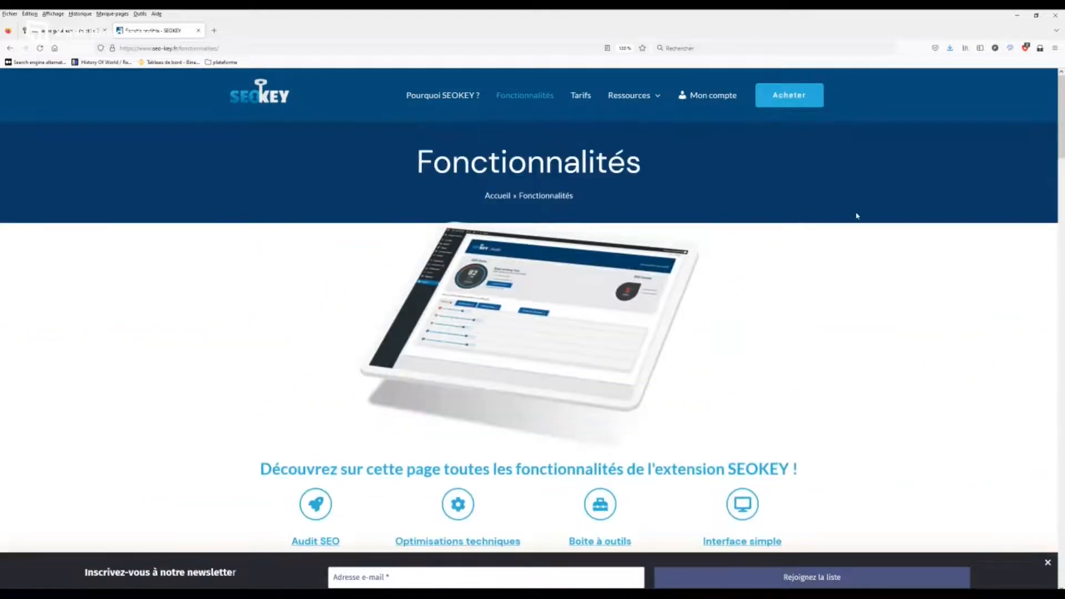
# - Open the SEOKEY pricing page and examine the PRO plans and the comparison of the free and PRO versions
pyautogui.click(587, 99)
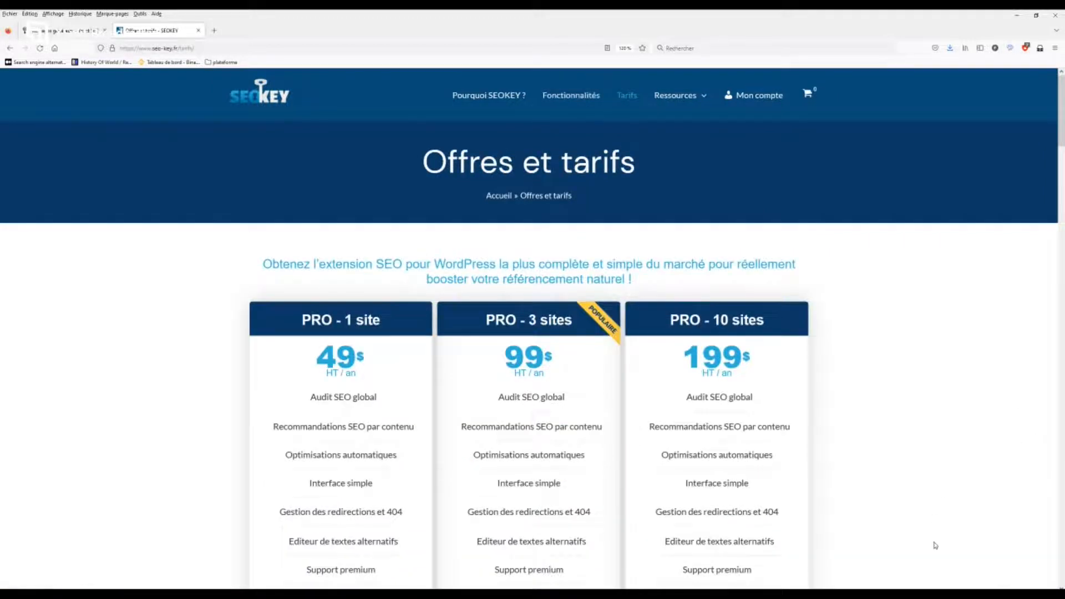
pyautogui.scroll(-2, 935, 545)
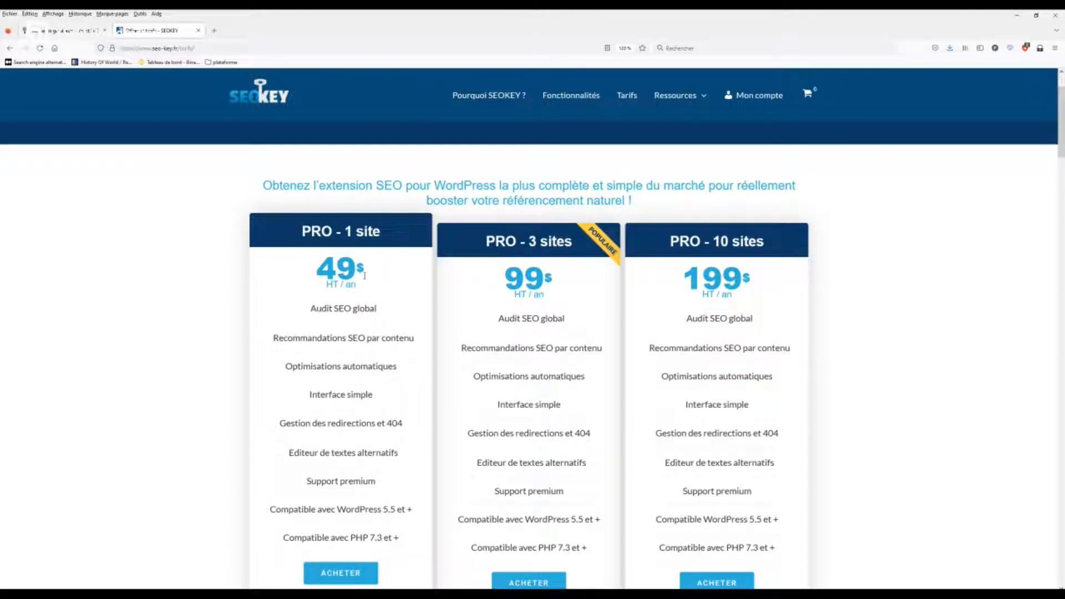
pyautogui.scroll(-4, 389, 345)
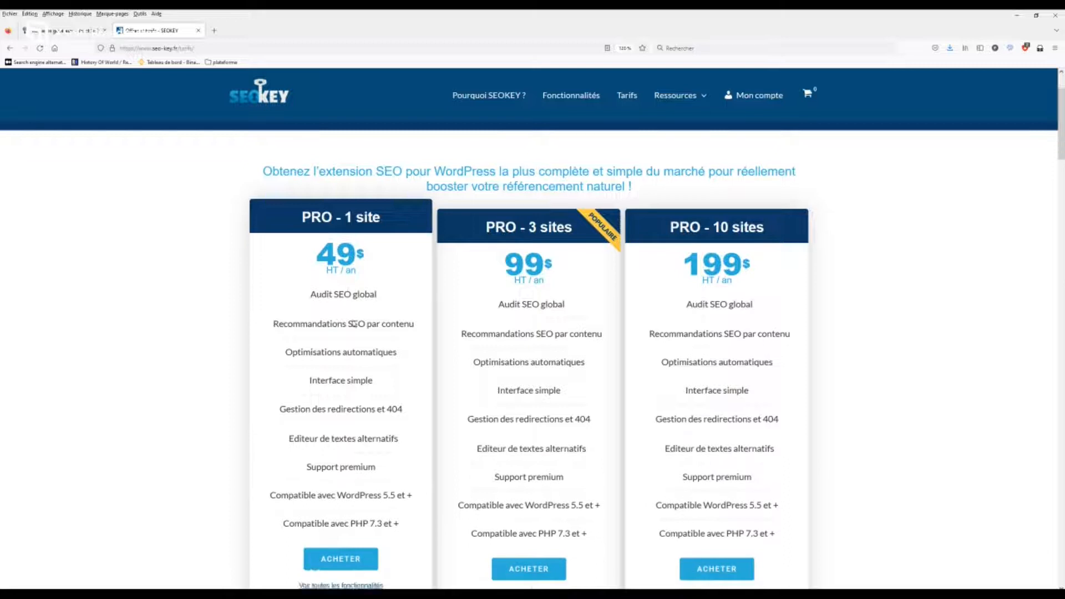
pyautogui.scroll(-9, 390, 352)
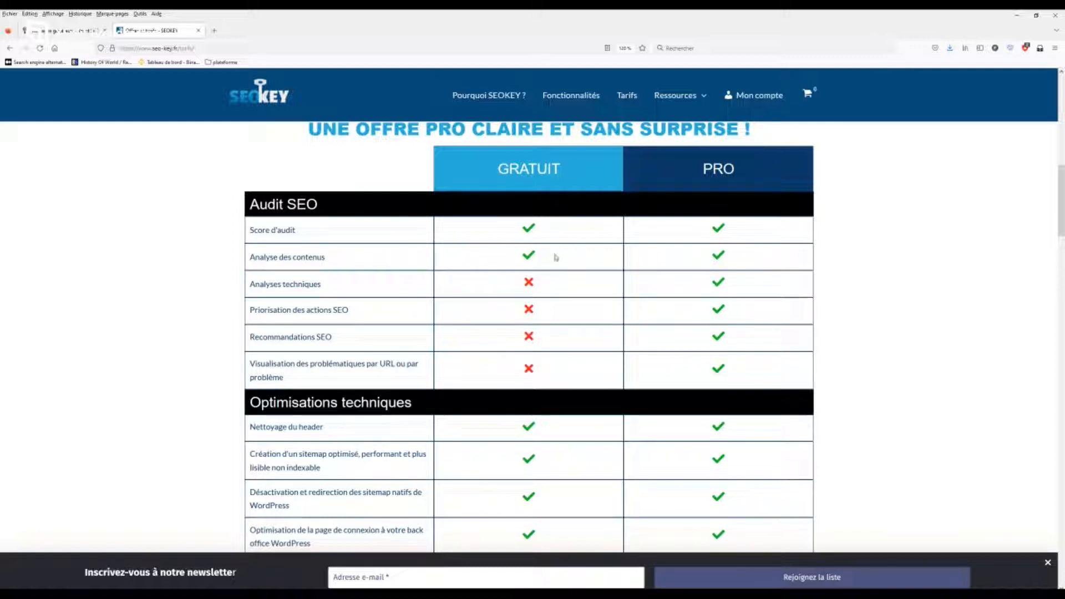
pyautogui.scroll(-1, 659, 474)
pyautogui.scroll(-15, 660, 477)
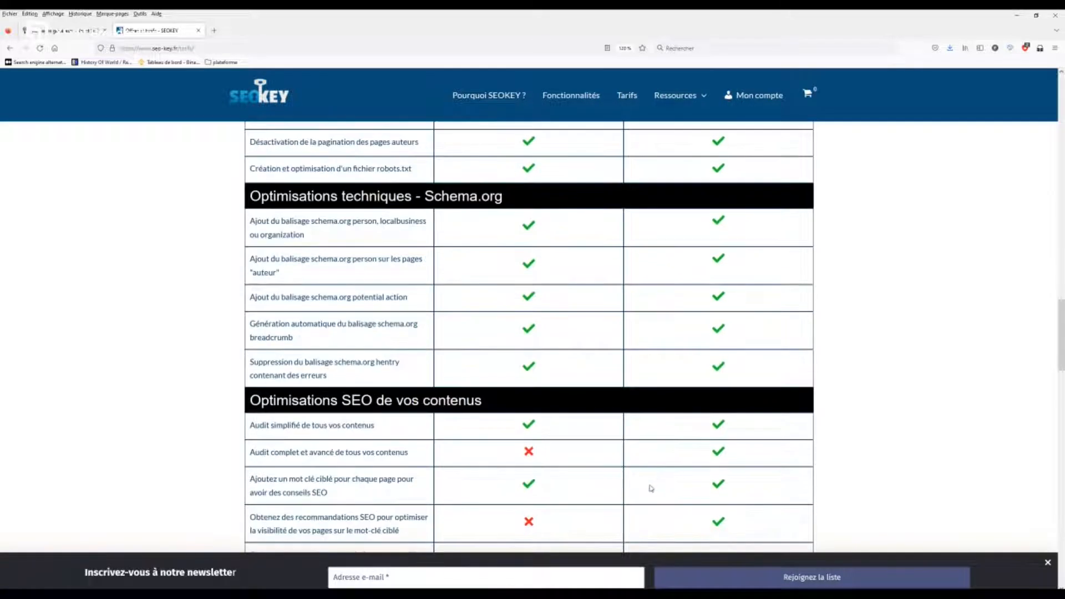
pyautogui.scroll(-12, 654, 487)
pyautogui.scroll(-4, 874, 494)
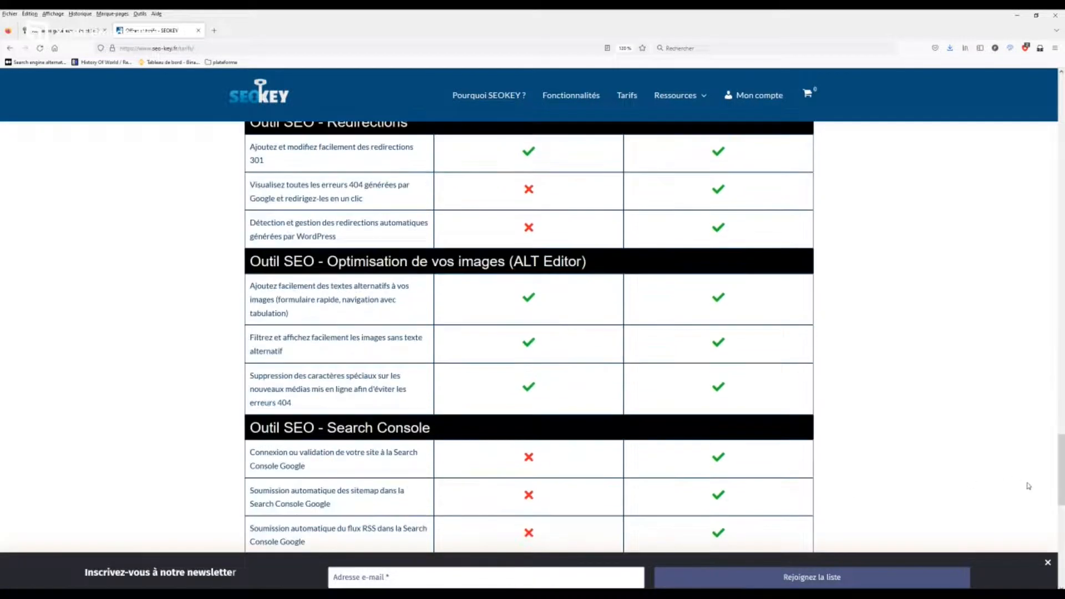
pyautogui.moveTo(1059, 489); pyautogui.dragTo(1062, 117)
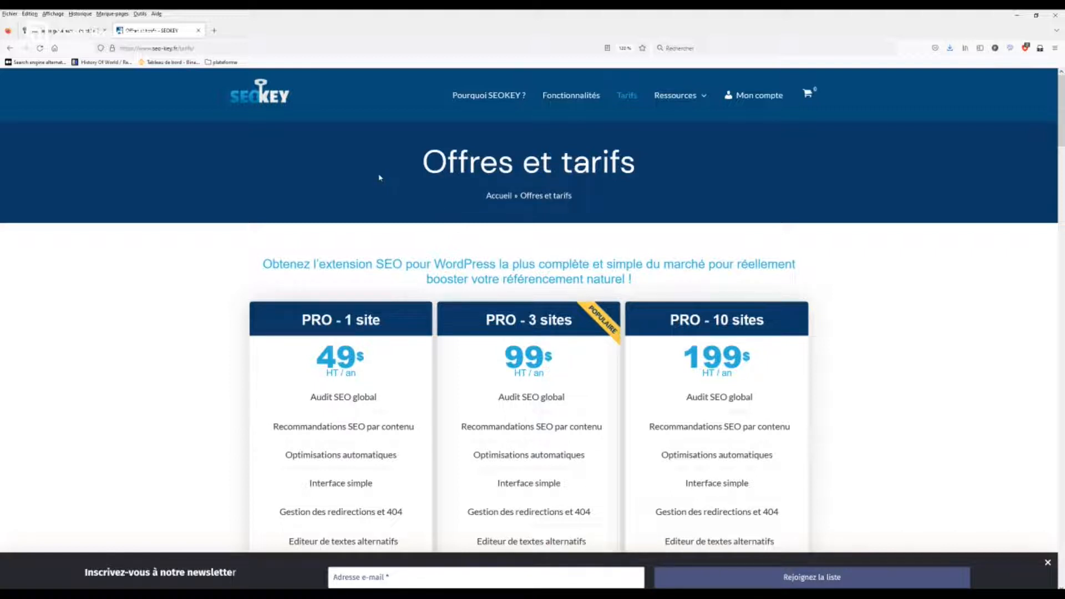
# - Switch to the WordPress admin and search the plugins available to add for "seokey"
pyautogui.click(87, 34)
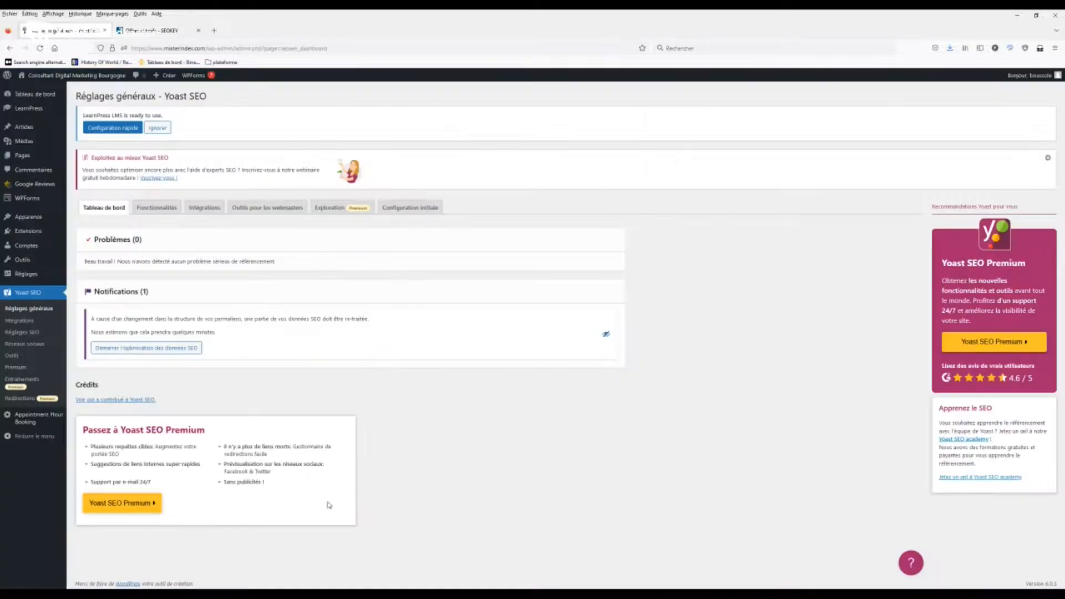
pyautogui.moveTo(49, 221)
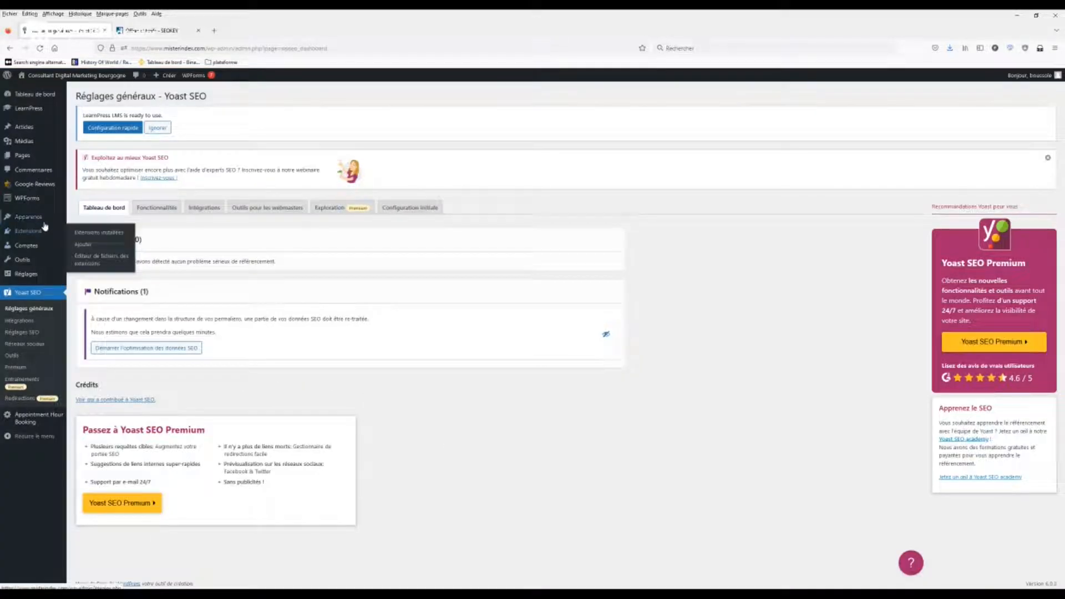
pyautogui.click(81, 246)
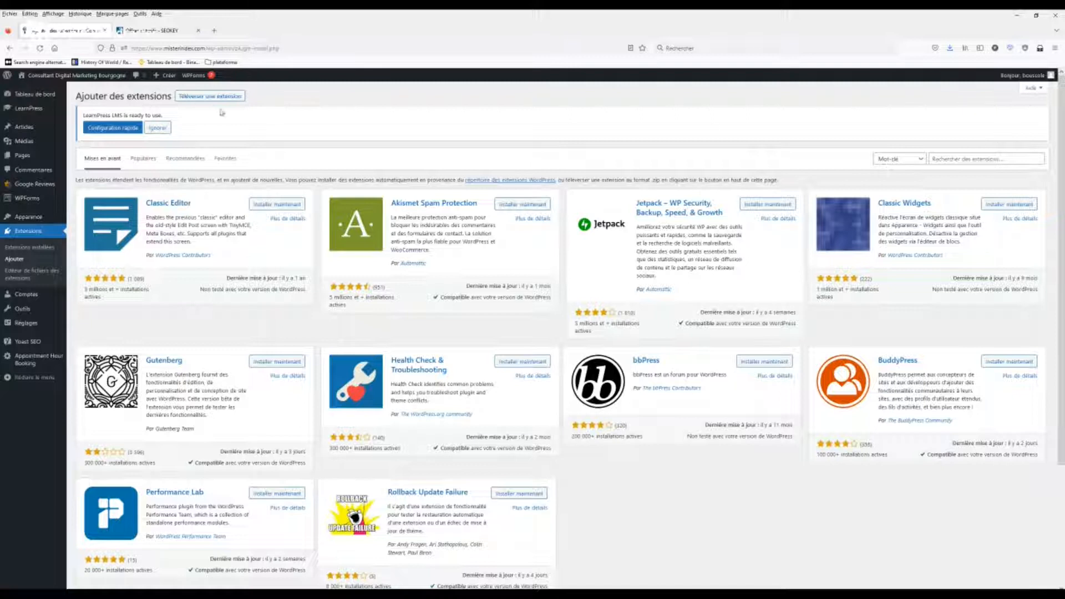
pyautogui.click(974, 160)
pyautogui.write('seokey')
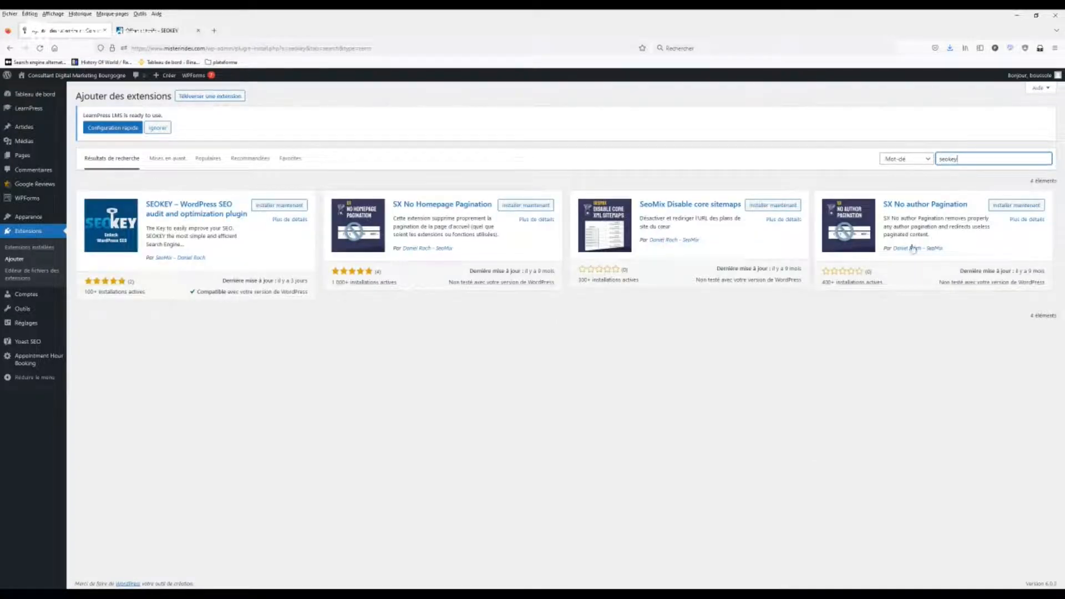
# - Install and activate the "SEOKEY – WordPress SEO audit and optimization plugin"
pyautogui.click(303, 206)
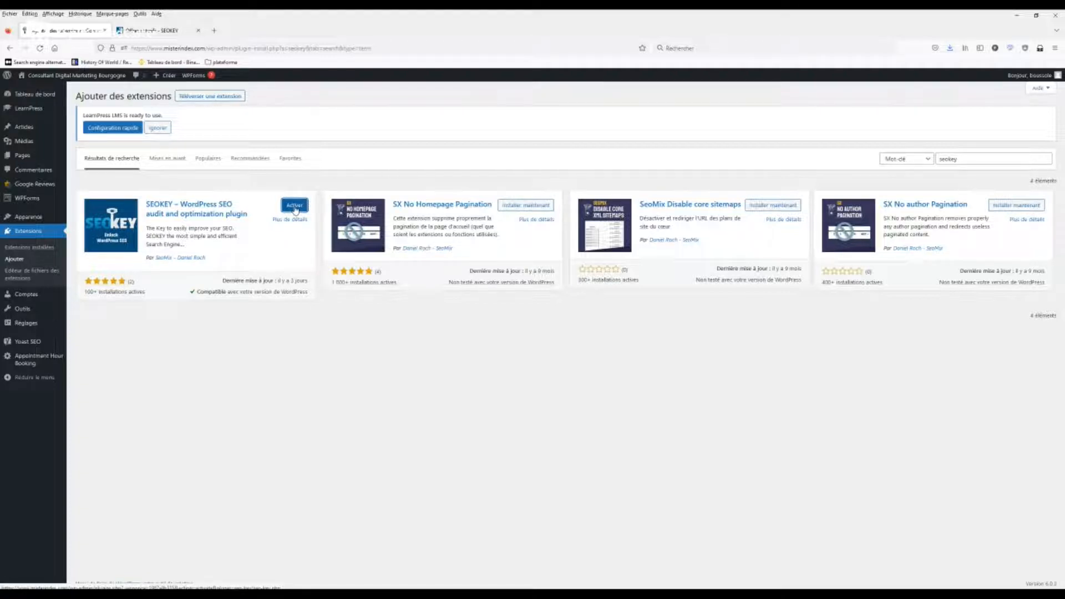
pyautogui.click(294, 206)
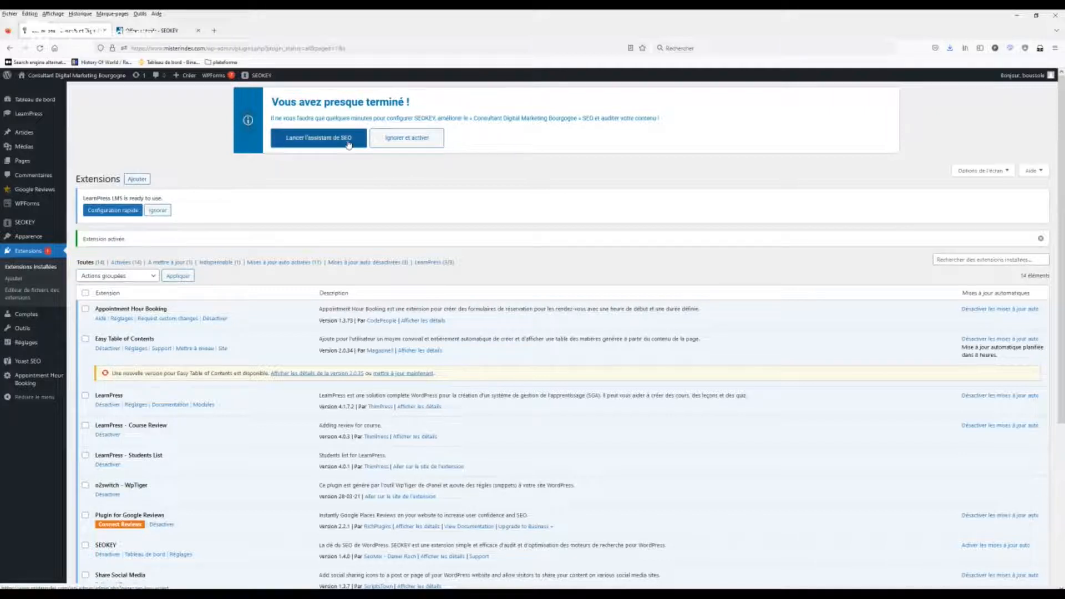
# - Launch the SEOKEY setup assistant and import the existing data from Yoast SEO
pyautogui.click(348, 144)
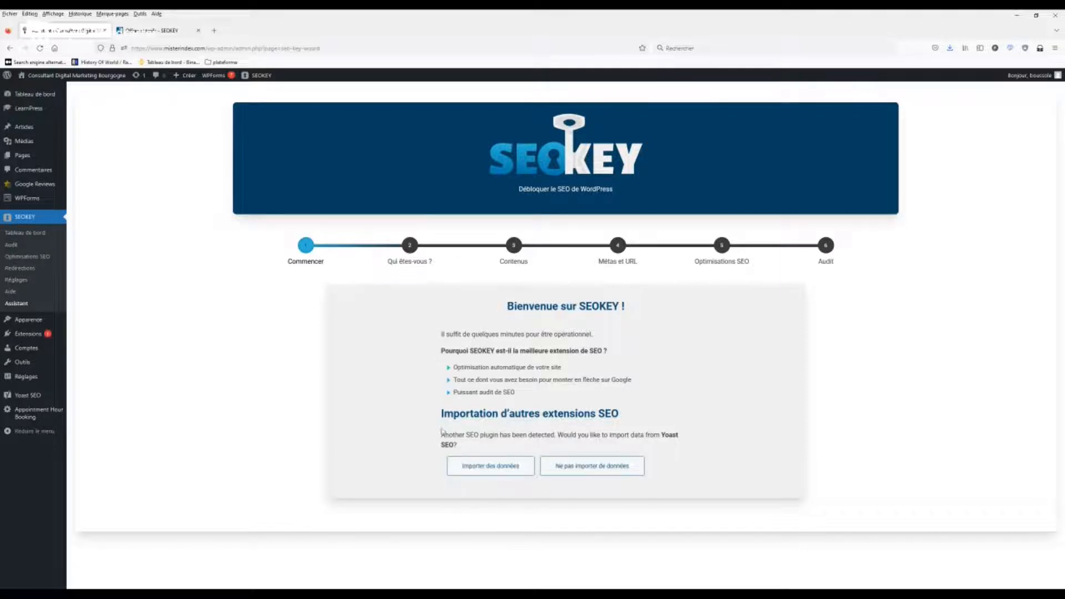
pyautogui.hotkey('ctrl', '+')
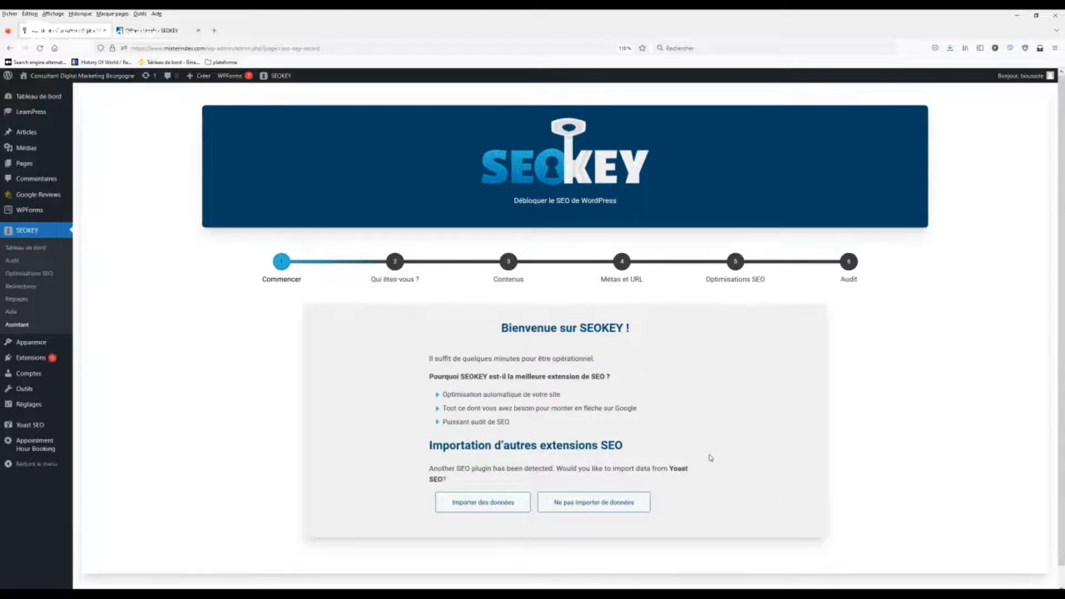
pyautogui.click(489, 503)
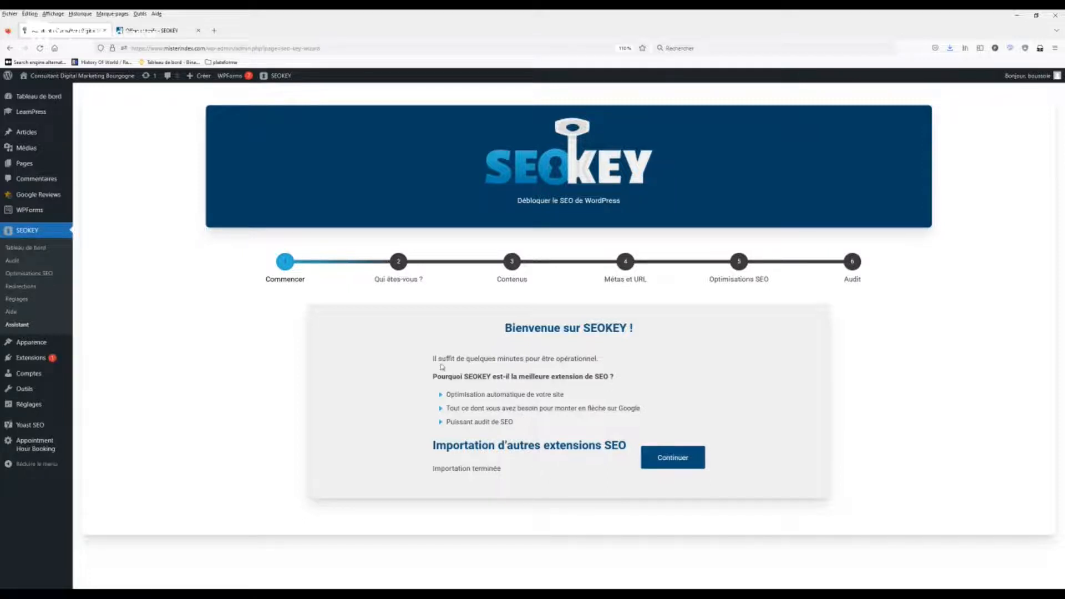
# - Read through the reasons for choosing SEOKEY on the assistant's welcome step, highlighting the text
pyautogui.moveTo(431, 380); pyautogui.dragTo(626, 383)
pyautogui.click(460, 392)
pyautogui.moveTo(459, 392); pyautogui.dragTo(556, 400)
pyautogui.click(463, 410)
pyautogui.moveTo(458, 408); pyautogui.dragTo(642, 411)
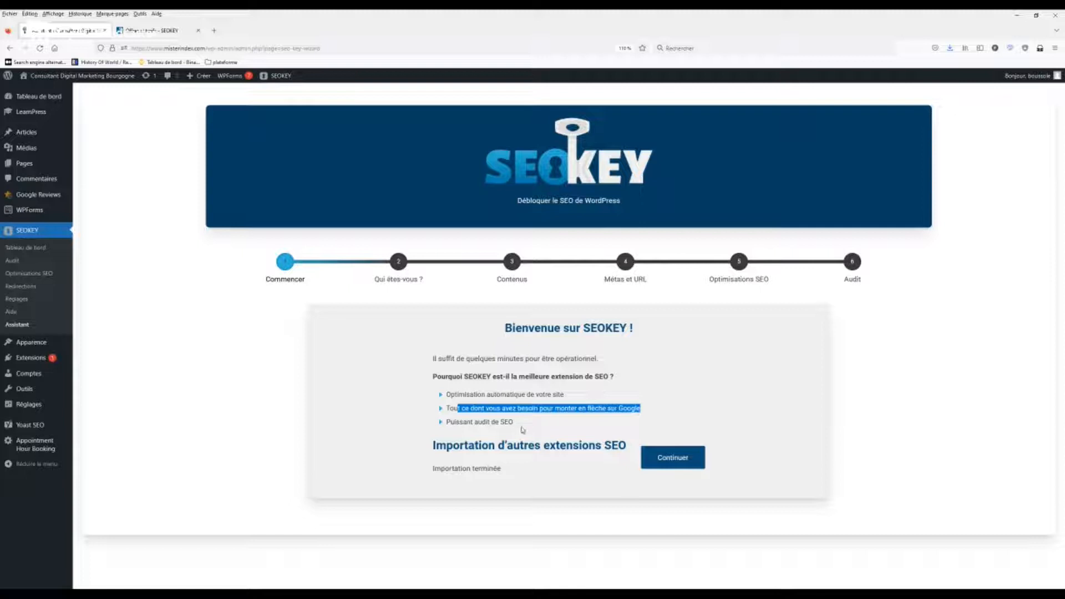
# - Continue to the assistant's identity step, set the site type to "A business, organization or association" and enter the company name
pyautogui.click(666, 467)
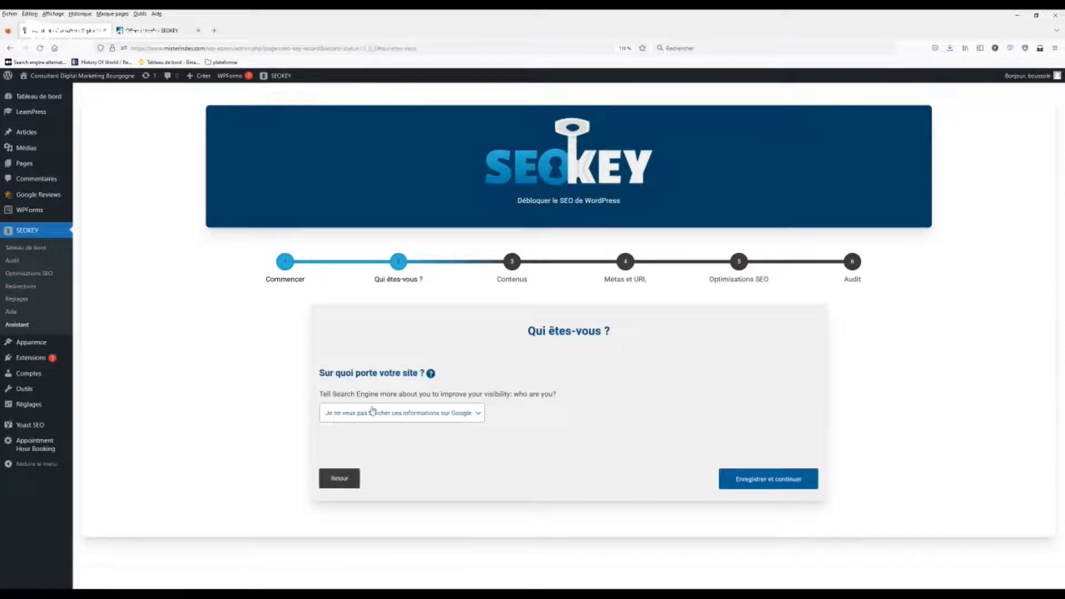
pyautogui.click(476, 415)
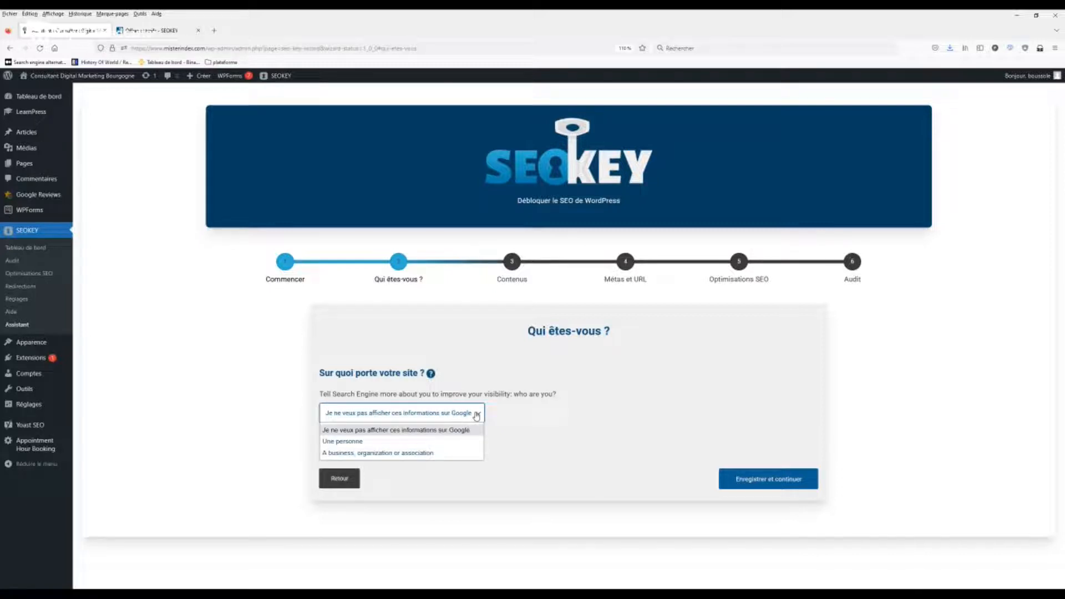
pyautogui.click(430, 458)
pyautogui.scroll(-4, 528, 466)
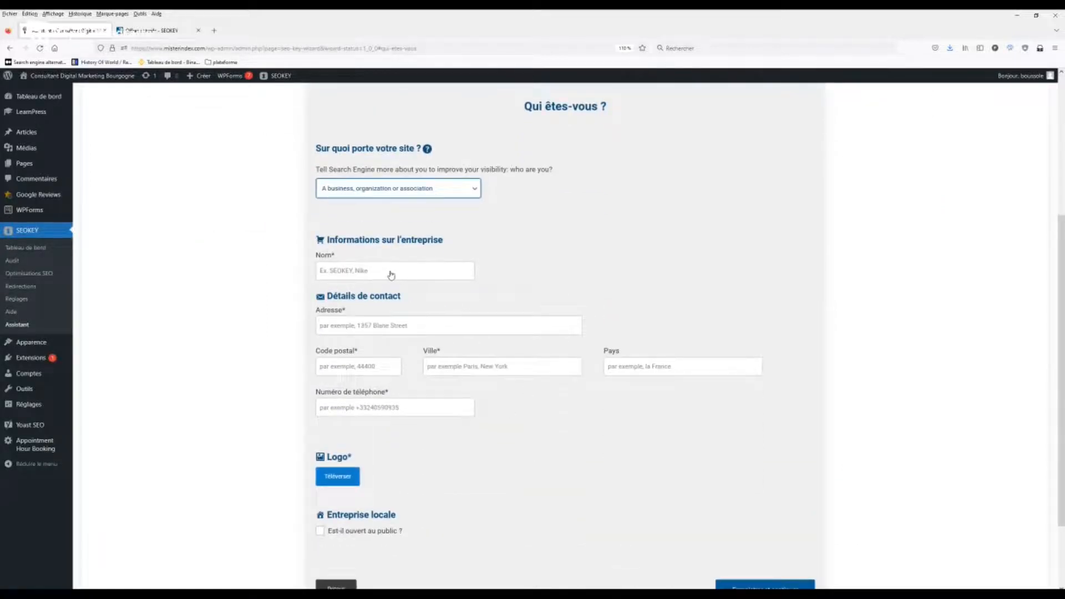
pyautogui.click(391, 274)
pyautogui.write('Mis')
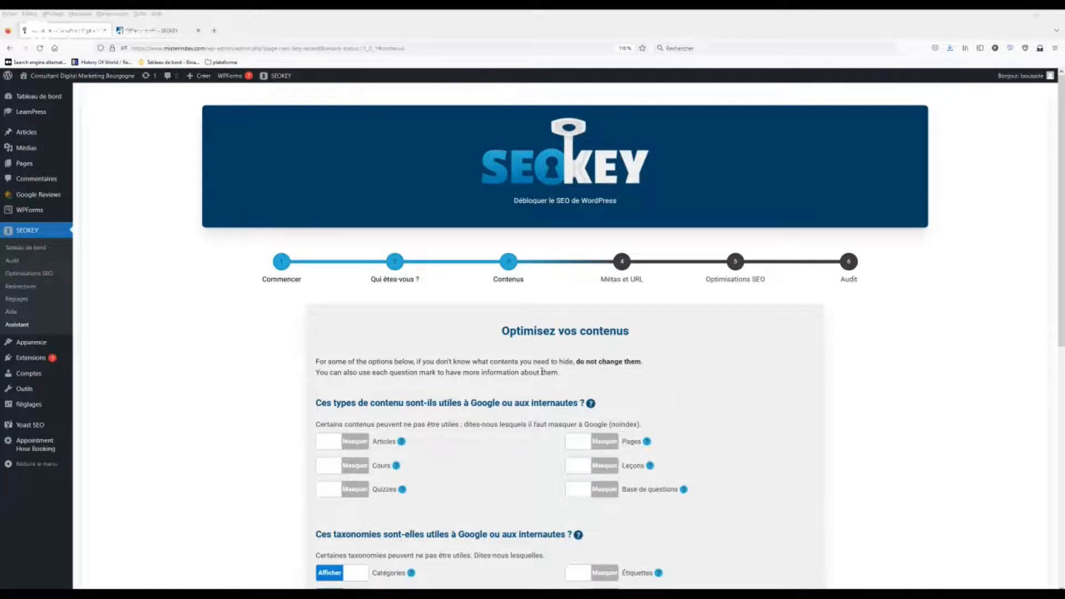
# - Set the Articles, Pages, Cours and Leçons content types to "Afficher" and the "Catégories de cours" taxonomy to "Masquer"
pyautogui.scroll(-2, 399, 388)
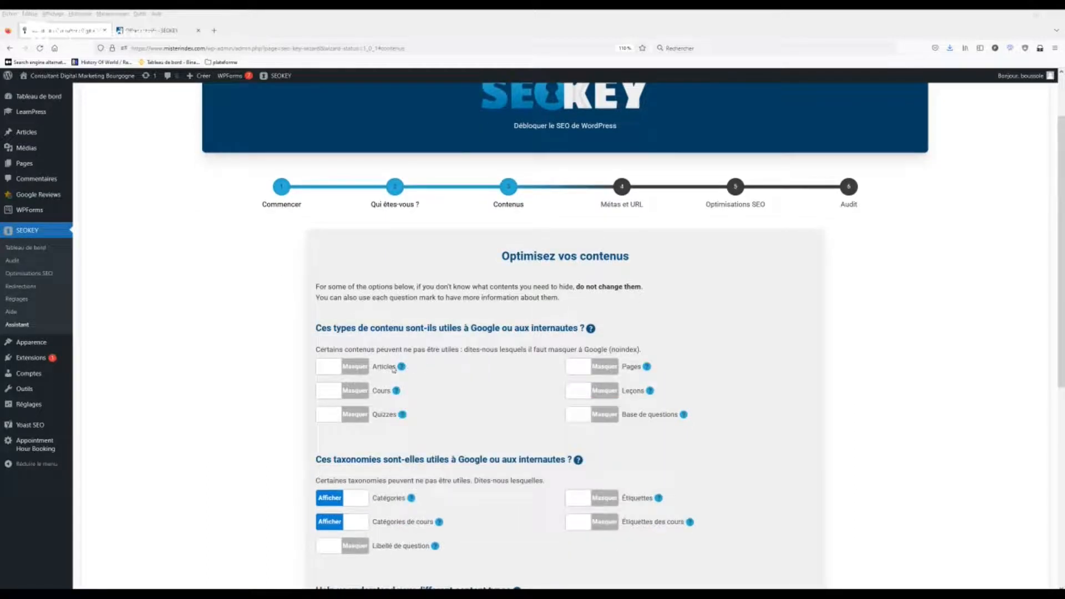
pyautogui.click(326, 369)
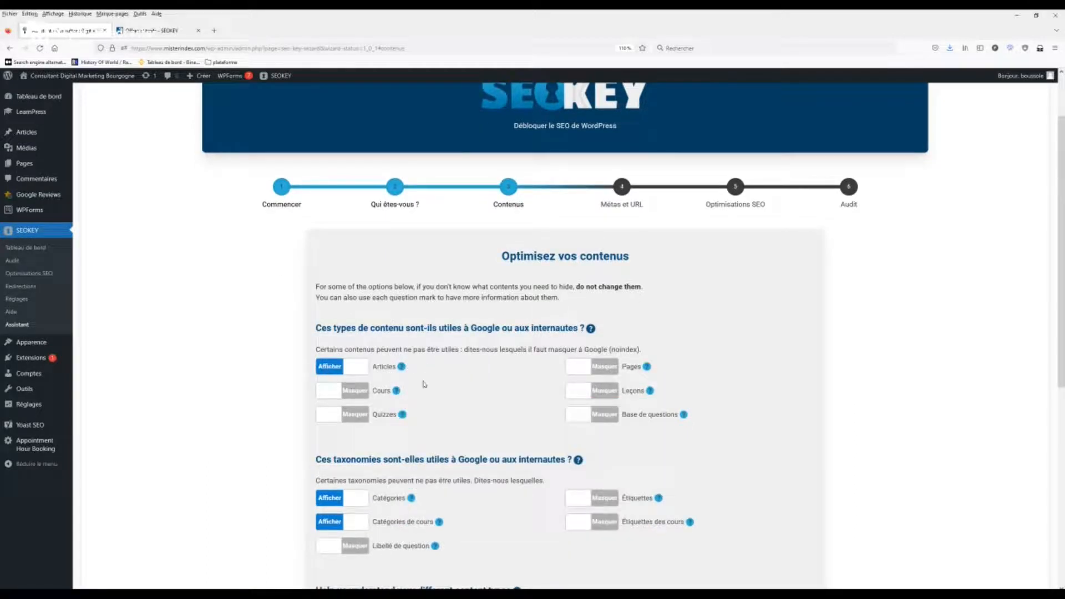
pyautogui.click(573, 371)
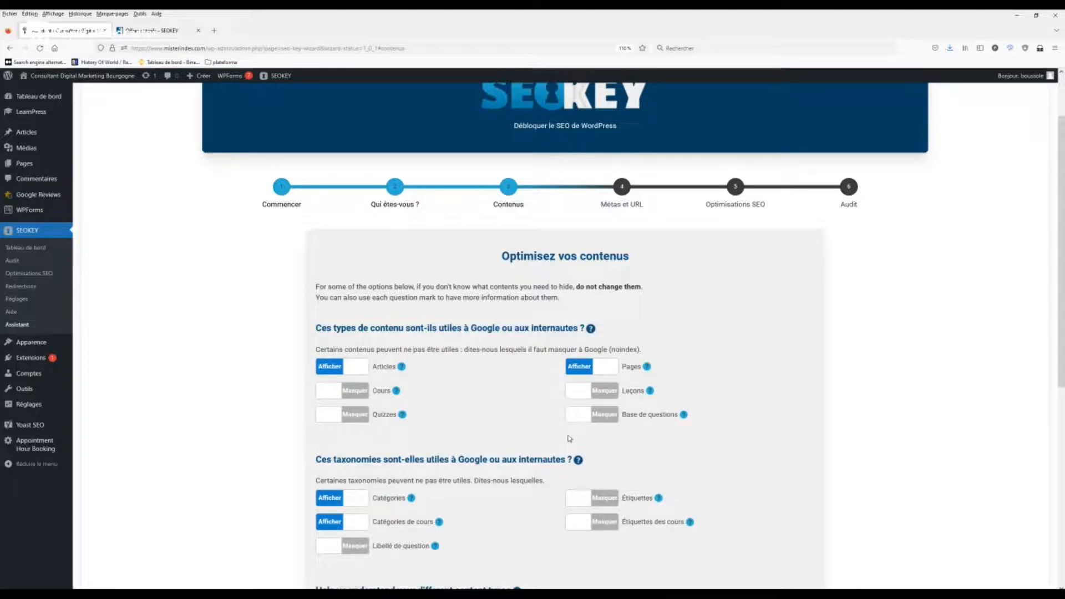
pyautogui.click(576, 394)
pyautogui.click(326, 392)
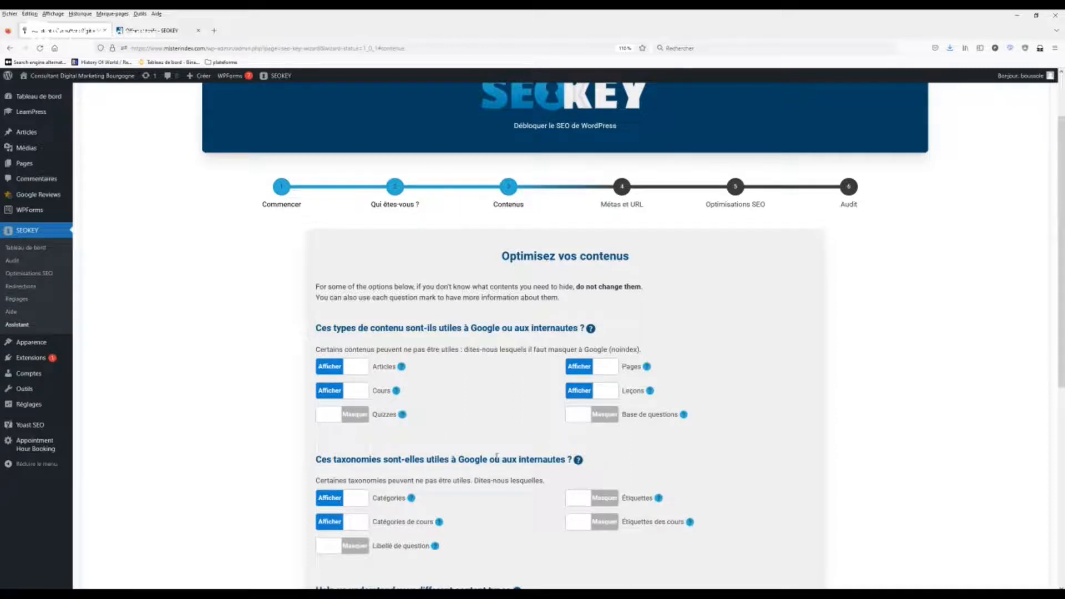
pyautogui.scroll(-1, 496, 456)
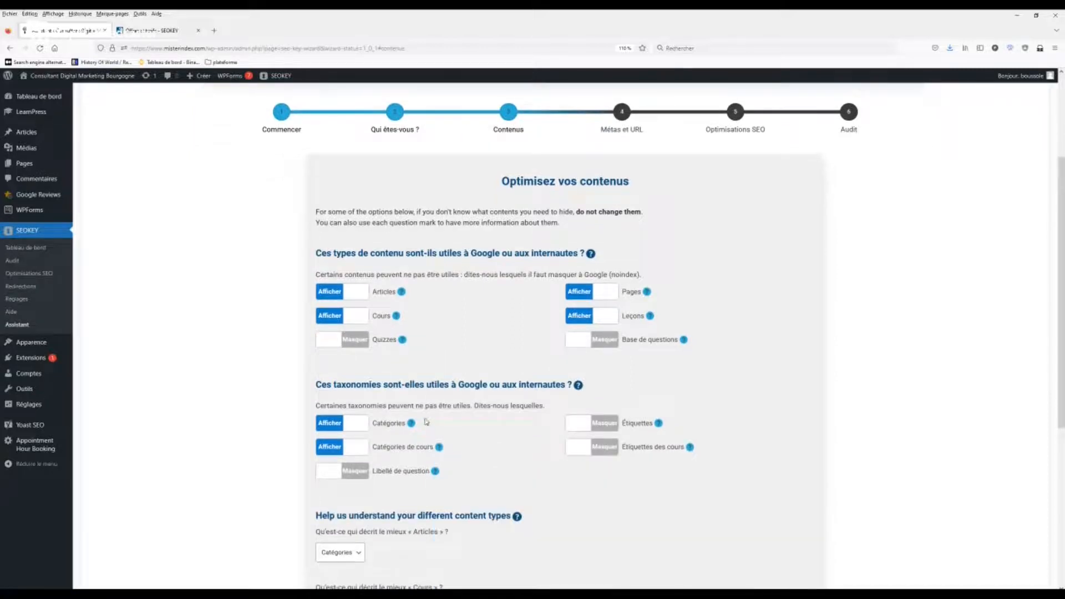
pyautogui.click(361, 449)
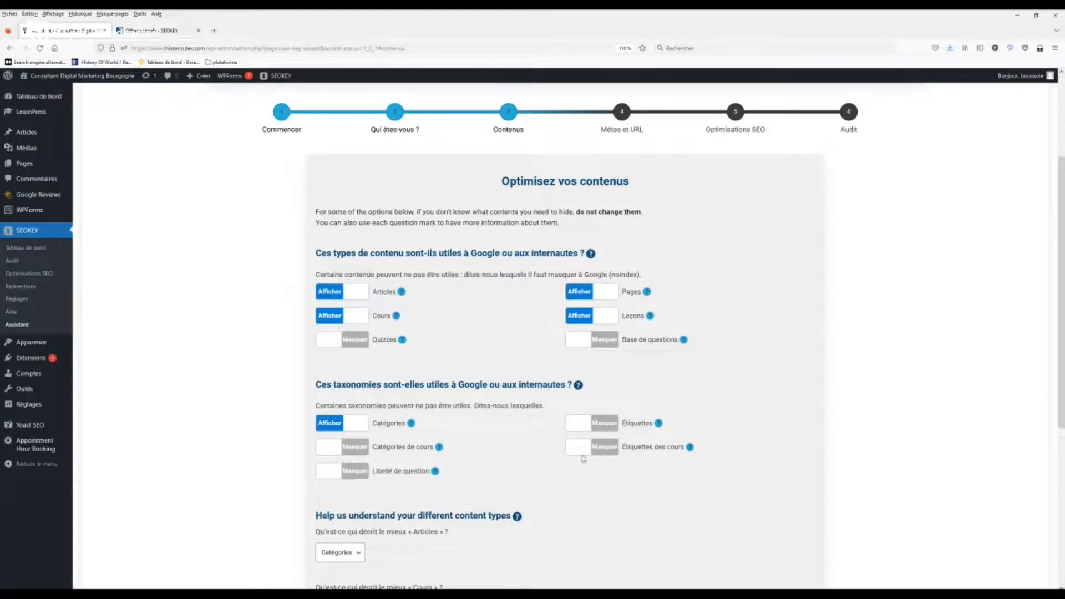
# - Keep "Catégories" as the best description of Articles and "Catégories de cours" for Cours, and save the content settings
pyautogui.scroll(-3, 587, 466)
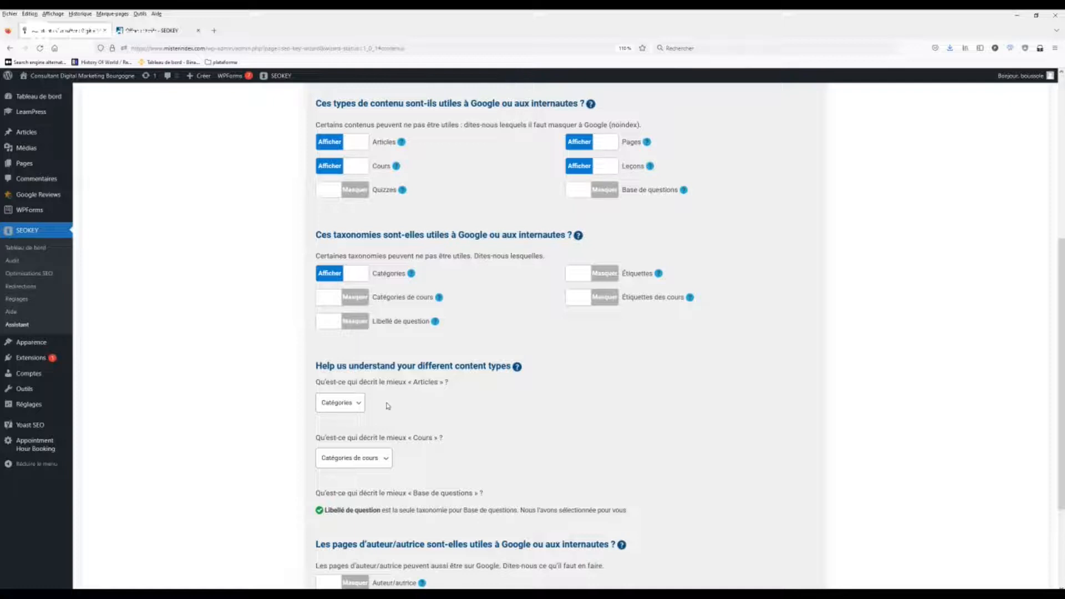
pyautogui.click(358, 403)
pyautogui.click(360, 410)
pyautogui.scroll(-3, 568, 444)
pyautogui.click(389, 325)
pyautogui.click(381, 333)
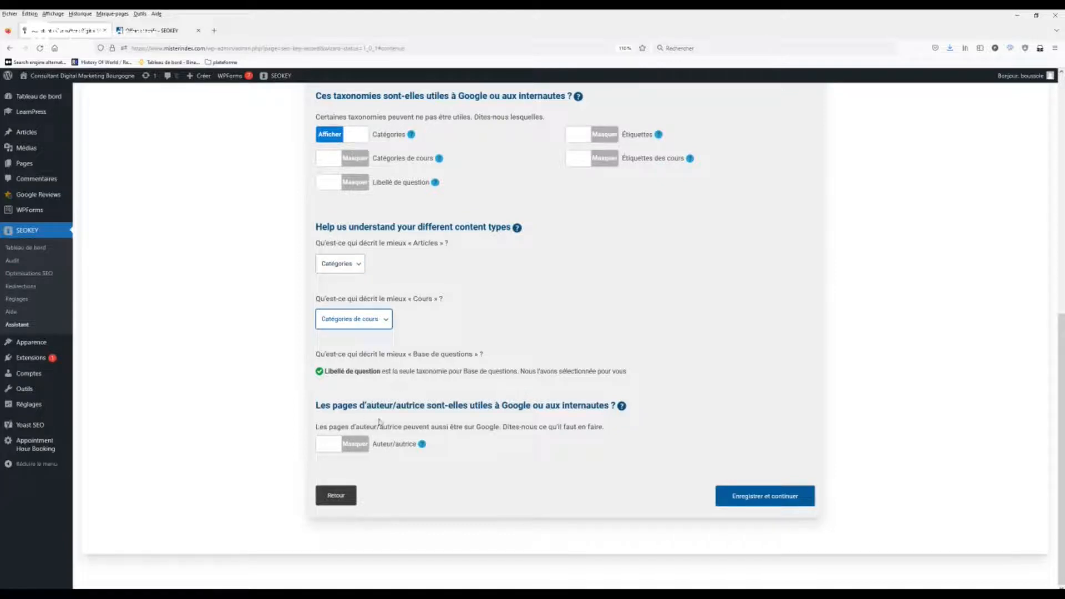
pyautogui.click(782, 506)
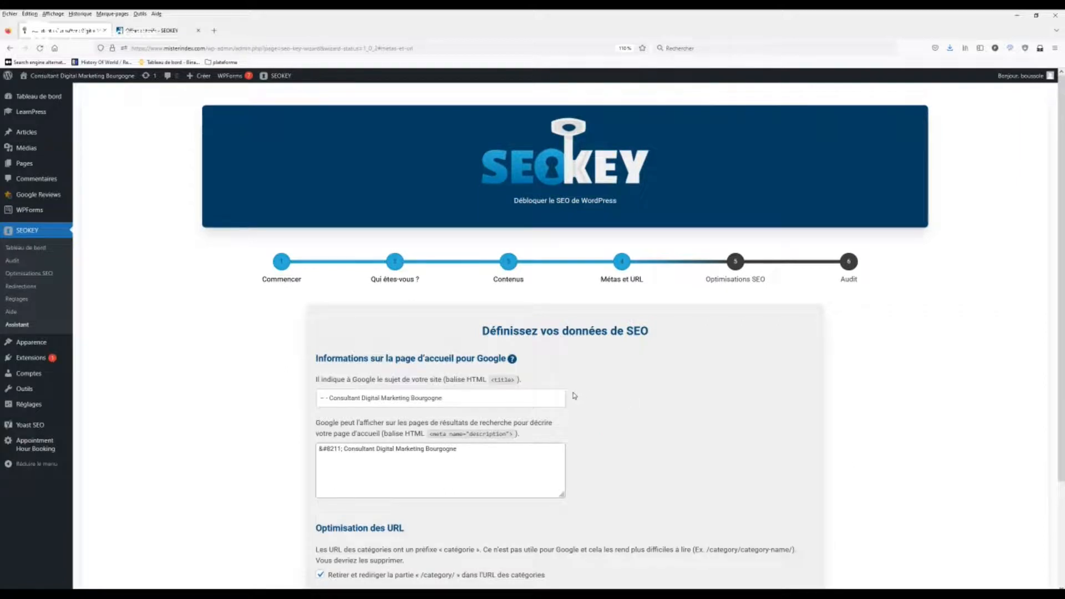
# - Strip the leading dashes and "&#8211;" code so the homepage title and meta description read "Consultant Digital Marketing Bourgogne", and save
pyautogui.moveTo(346, 451); pyautogui.dragTo(223, 448)
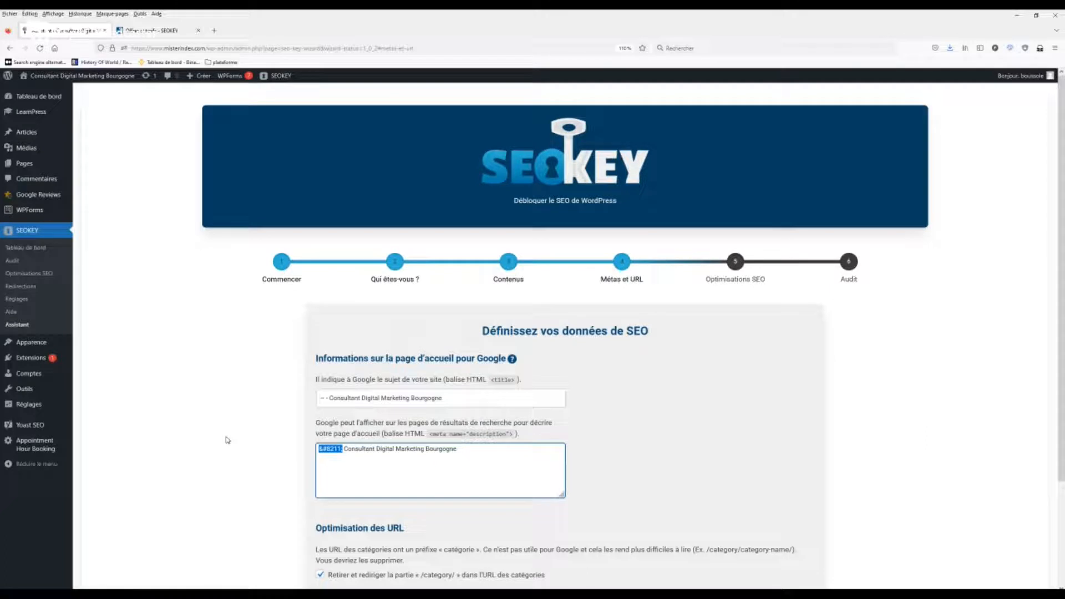
pyautogui.press('BackSpace')
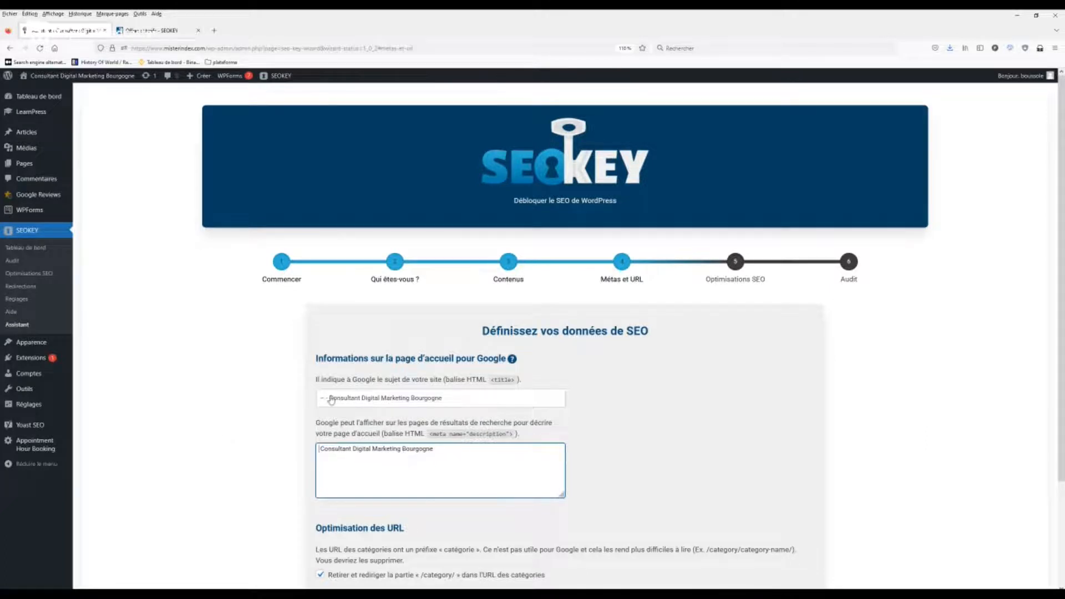
pyautogui.moveTo(329, 398); pyautogui.dragTo(307, 402)
pyautogui.press('BackSpace')
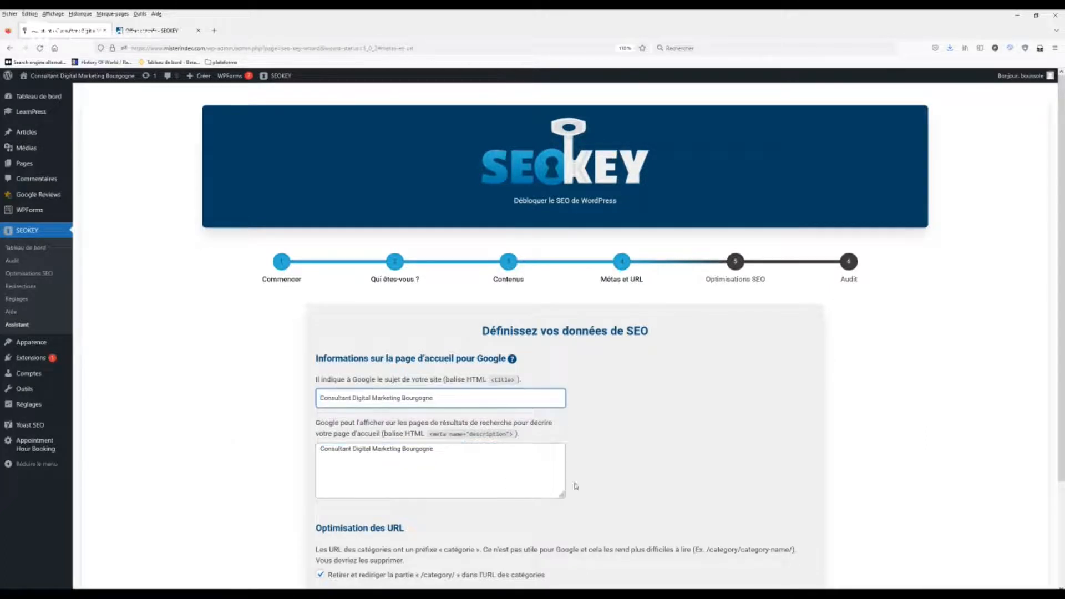
pyautogui.scroll(-3, 586, 462)
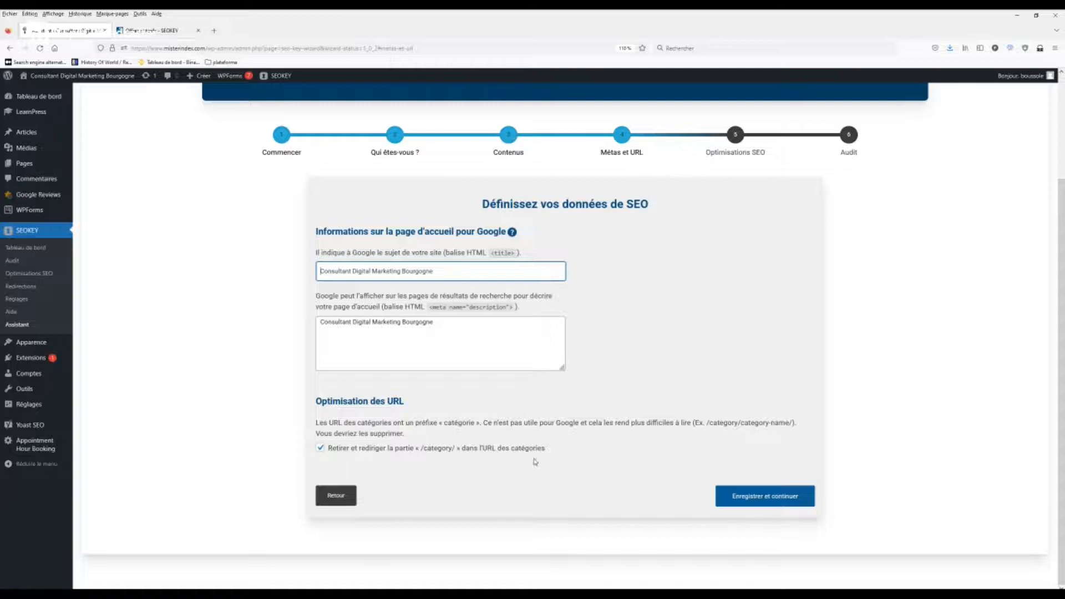
pyautogui.click(780, 497)
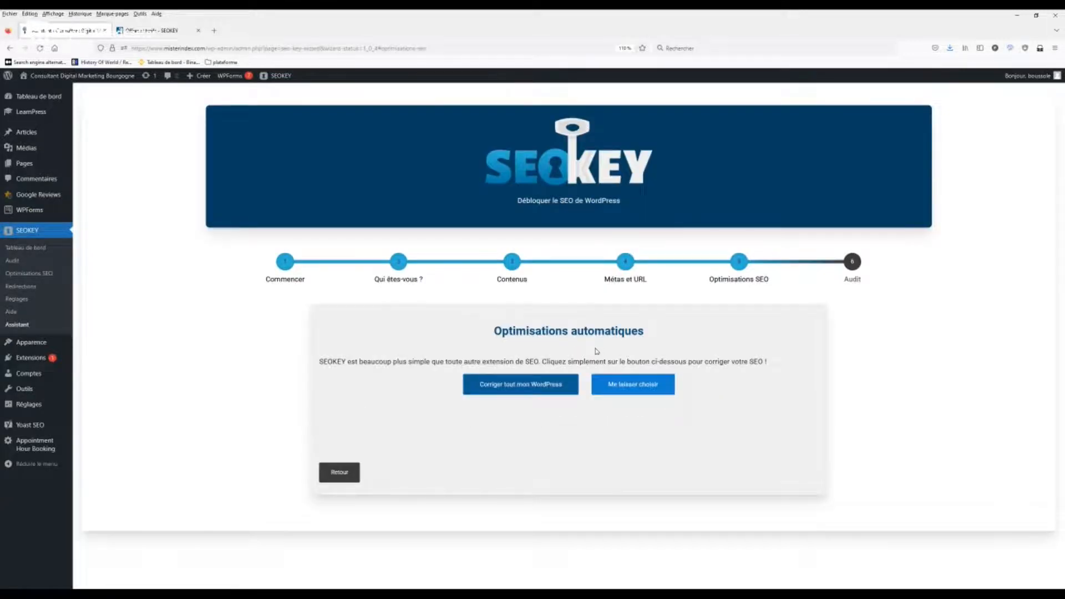
# - Apply SEOKEY's automatic corrections to the whole WordPress site, save them and finish the assistant by going to the audit
pyautogui.click(531, 392)
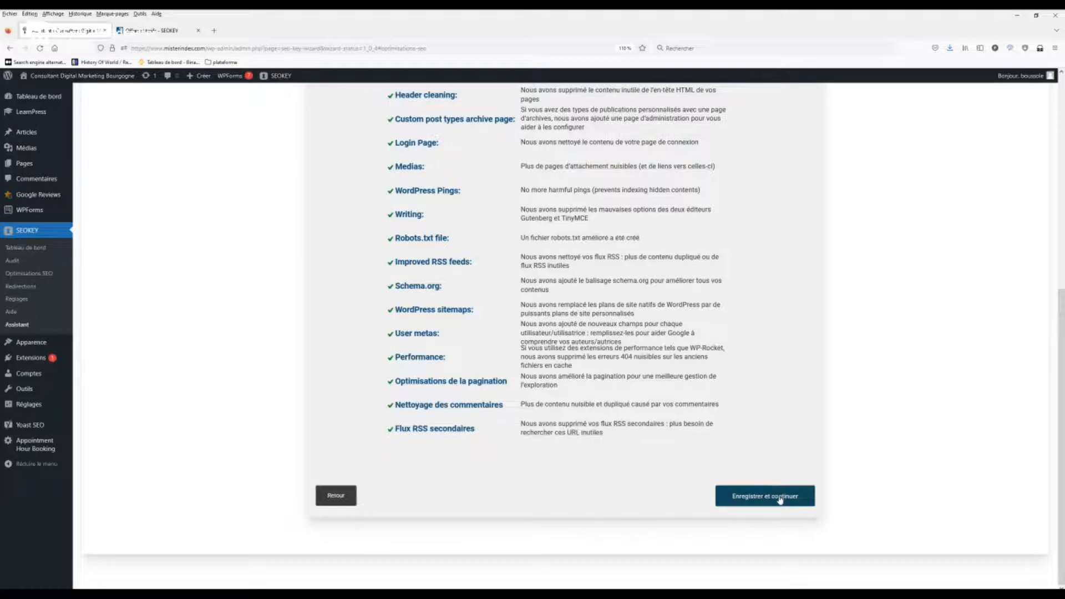
pyautogui.click(757, 496)
pyautogui.click(793, 498)
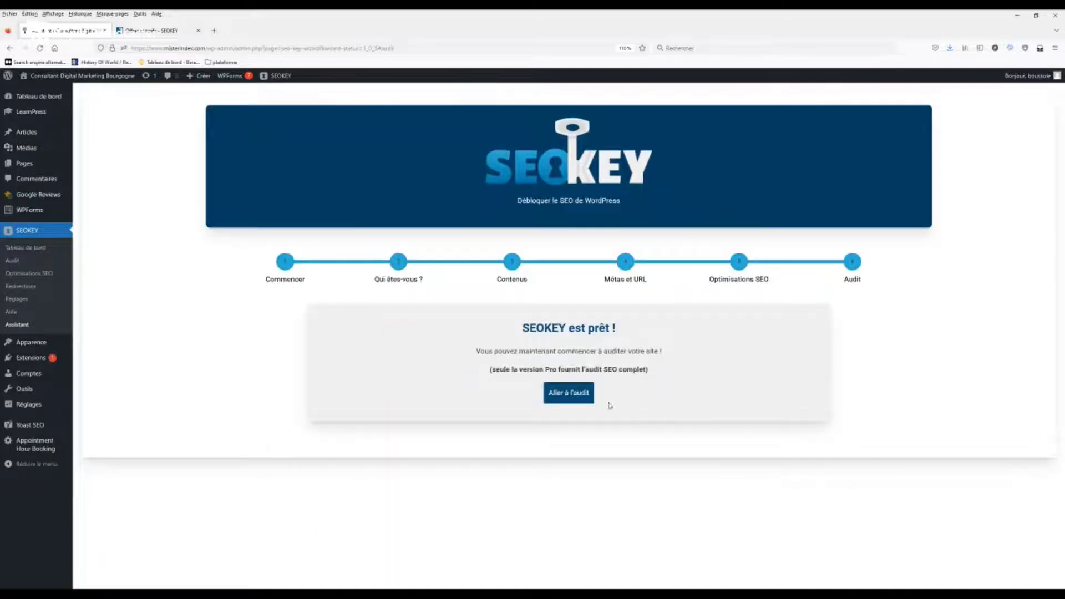
pyautogui.click(561, 395)
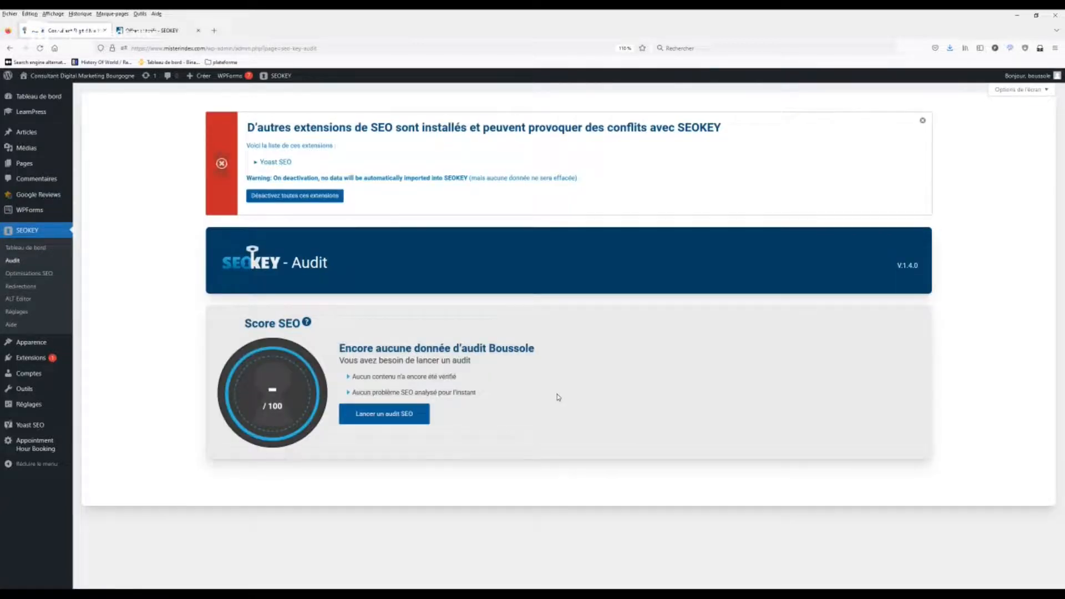
# - Deactivate the conflicting Yoast SEO extension and launch an SEO audit of the site
pyautogui.click(317, 197)
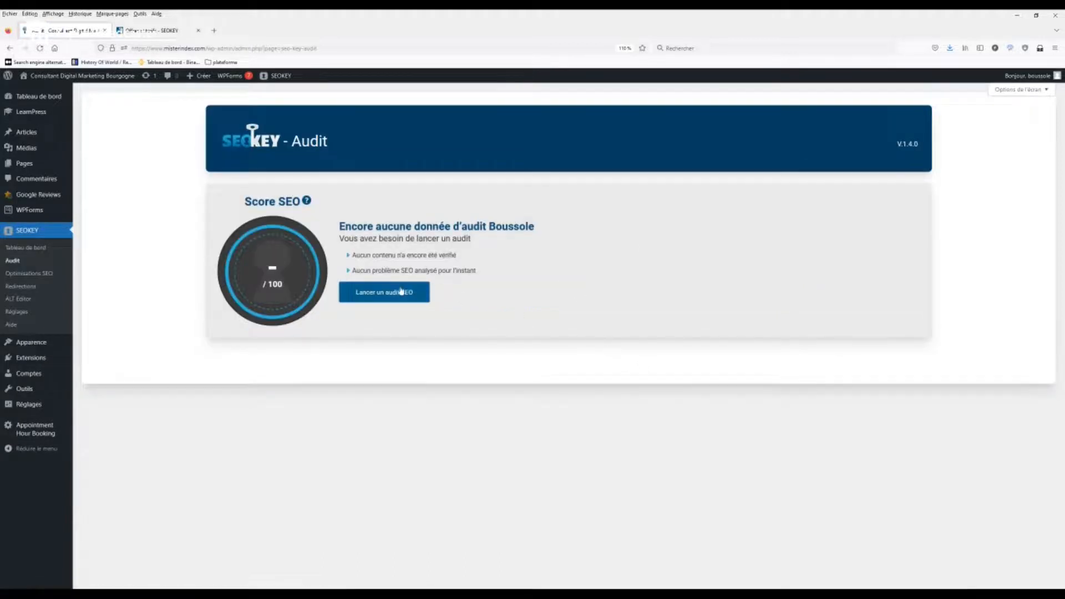
pyautogui.click(400, 291)
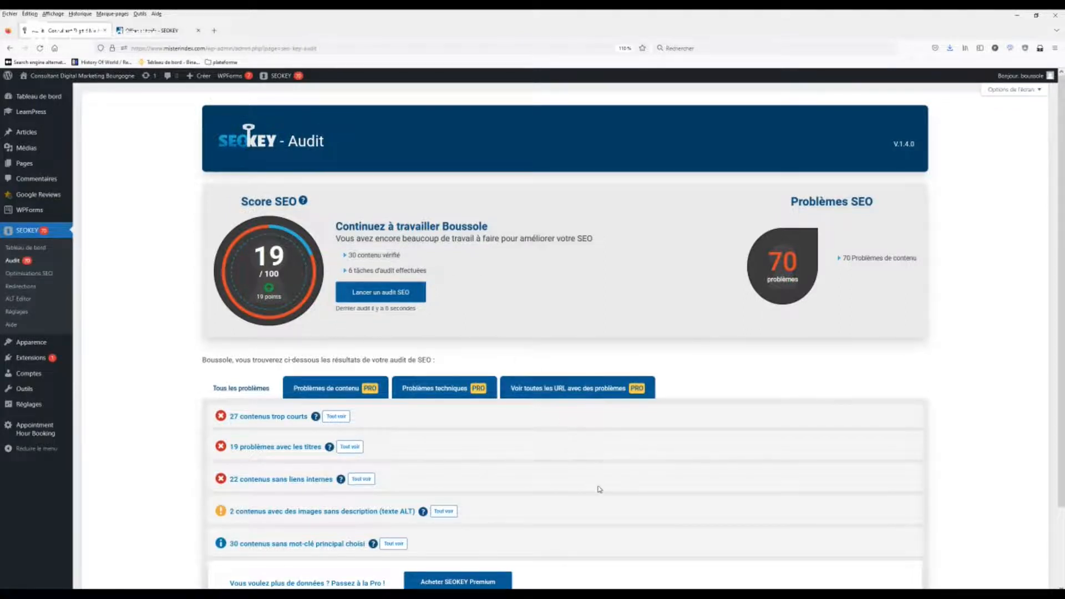
# - Look over the audit score and problem categories, and expand the list of contents that are too short
pyautogui.scroll(-2, 599, 489)
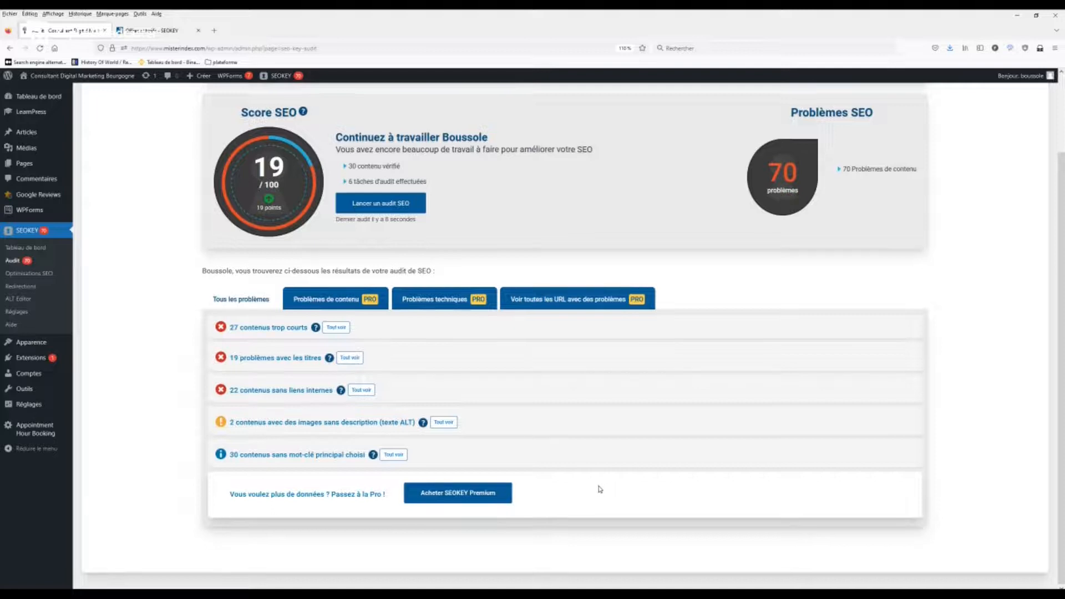
pyautogui.scroll(2, 599, 489)
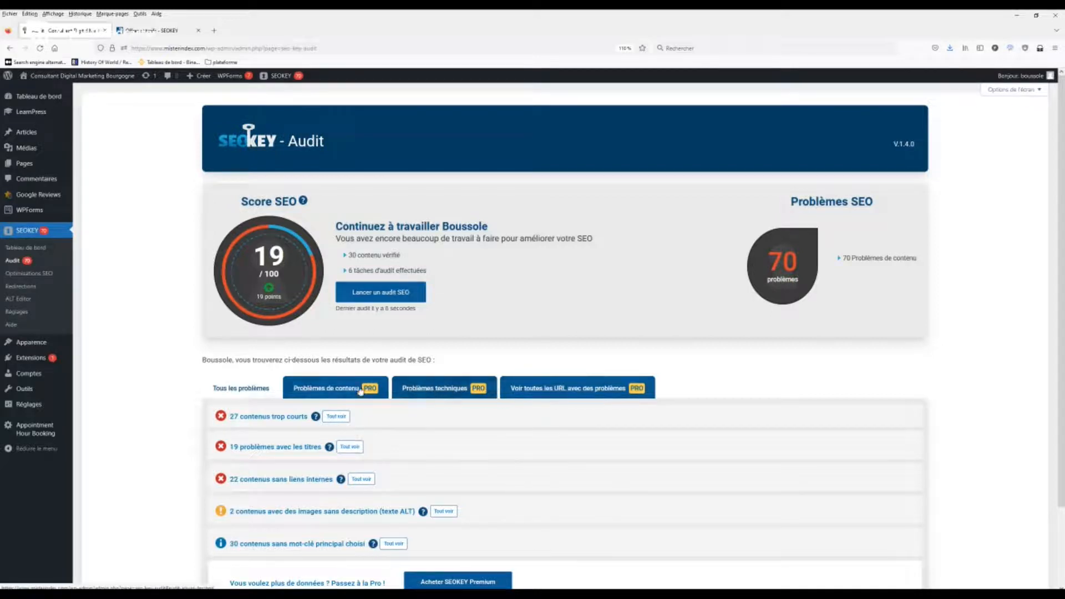
pyautogui.scroll(-2, 471, 431)
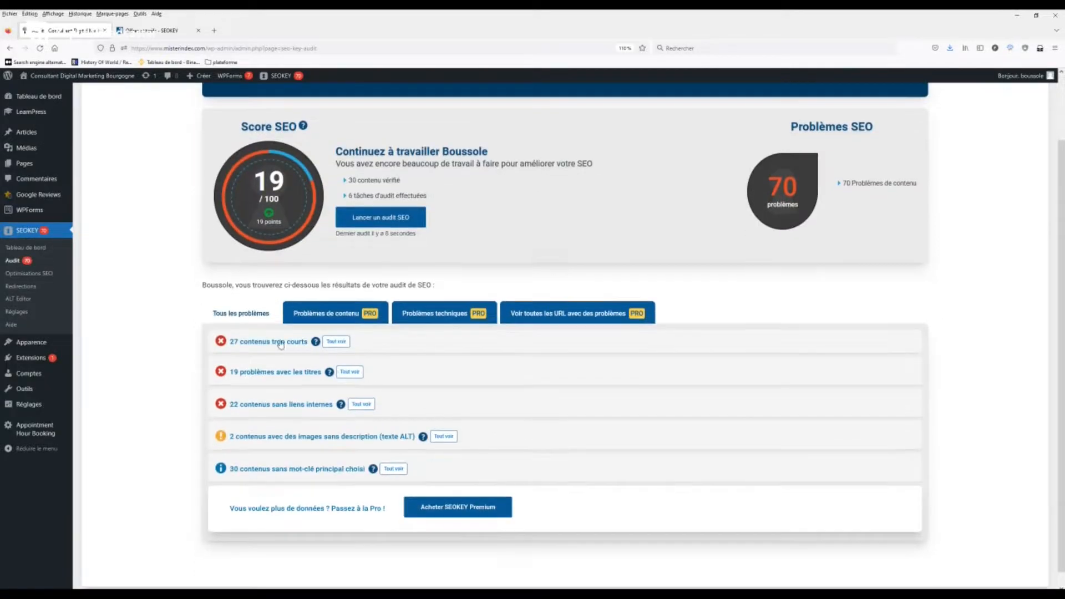
pyautogui.click(337, 342)
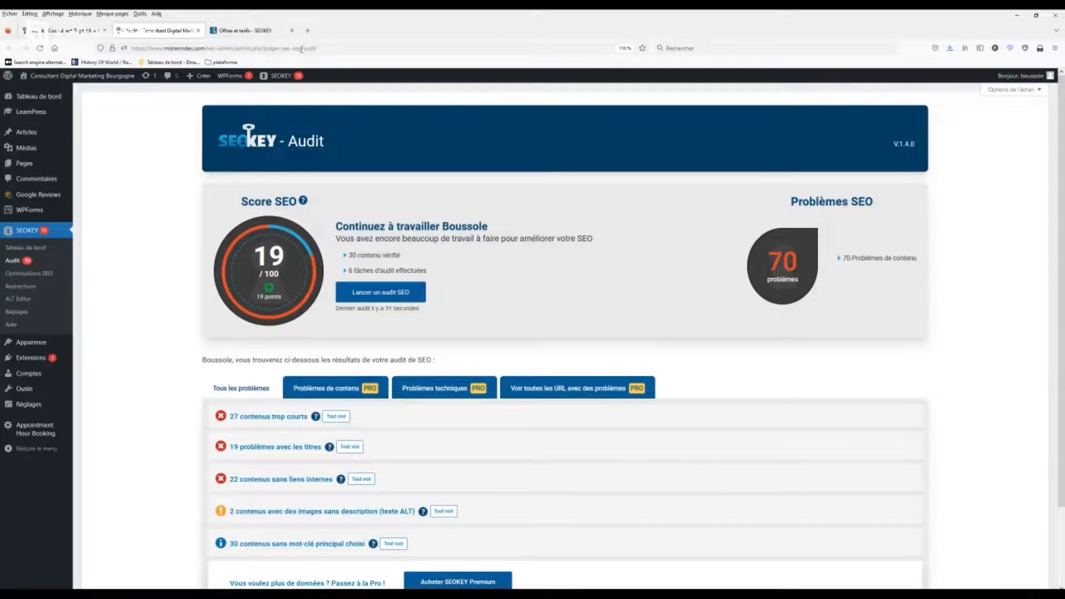
pyautogui.click(198, 30)
pyautogui.click(337, 342)
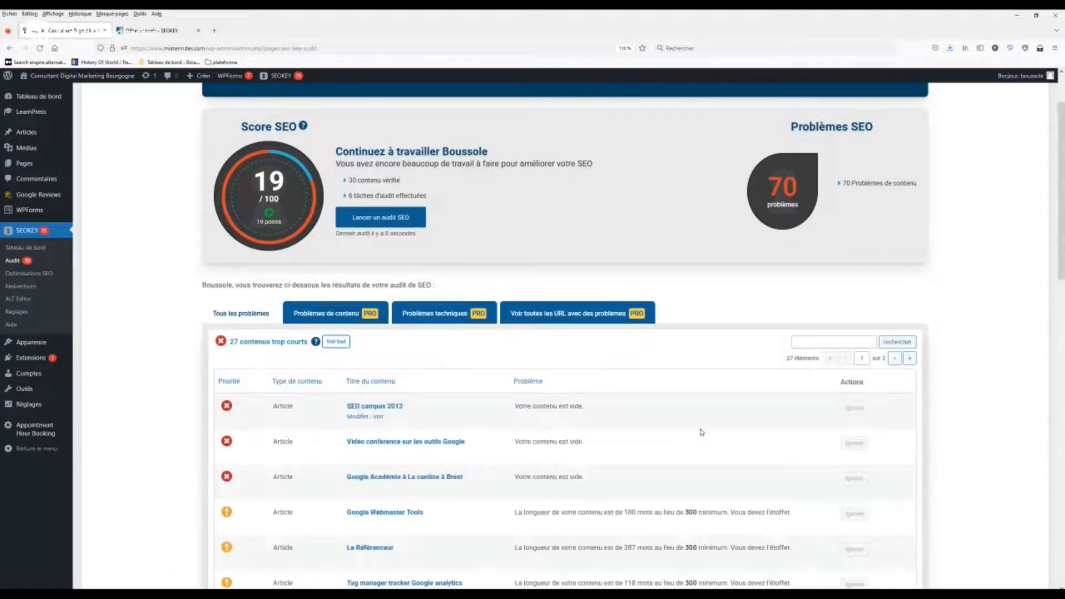
# - Examine the list of too-short contents and the length problem reported for each article, highlighting the 300-word minimum
pyautogui.scroll(-3, 955, 435)
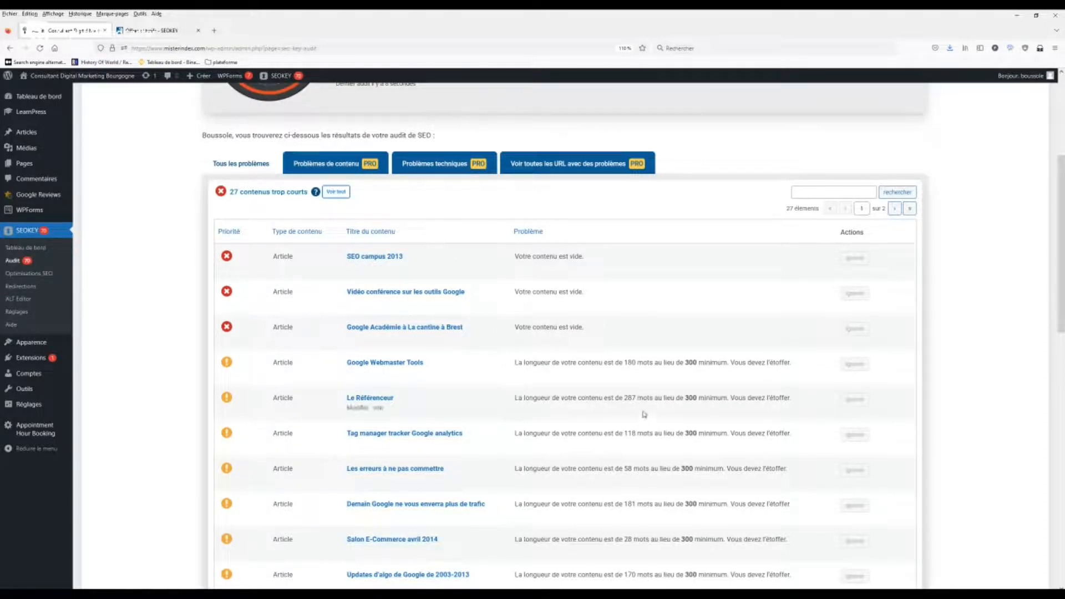
pyautogui.doubleClick(688, 361)
pyautogui.scroll(-10, 684, 462)
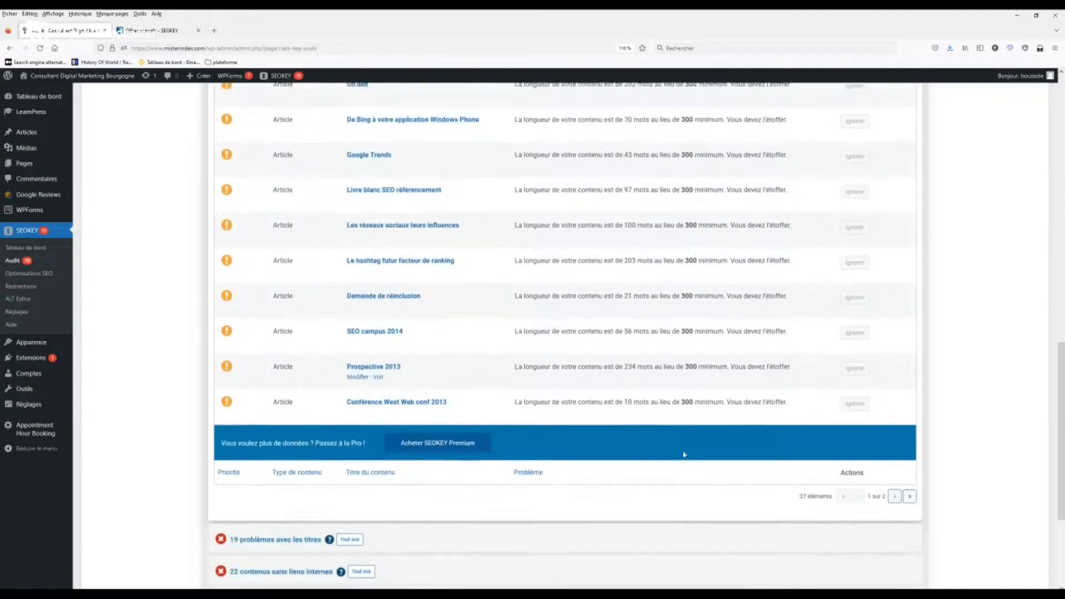
pyautogui.scroll(-2, 684, 454)
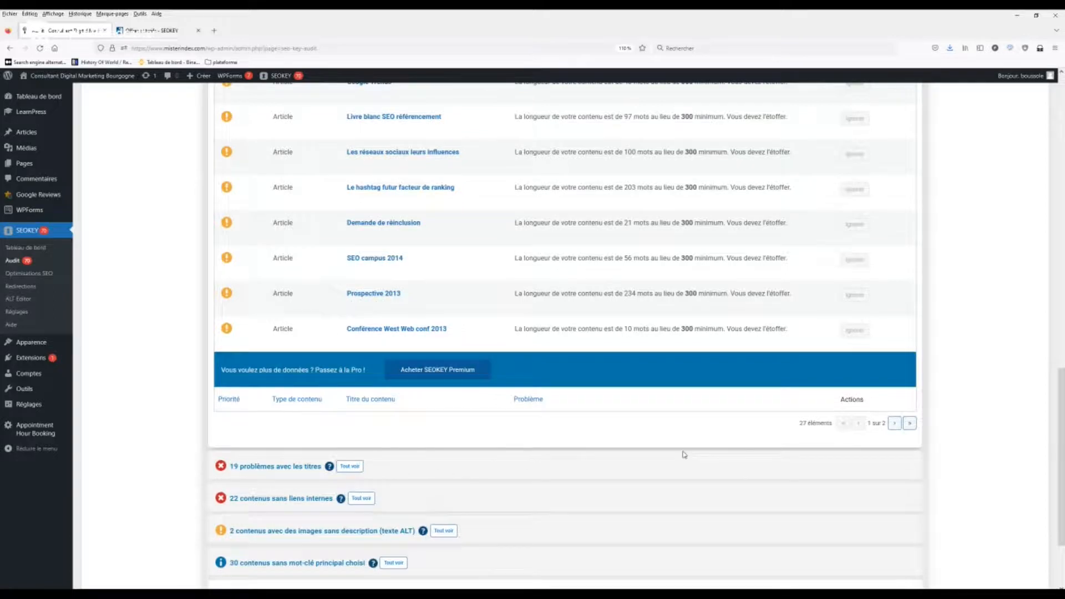
pyautogui.scroll(3, 683, 454)
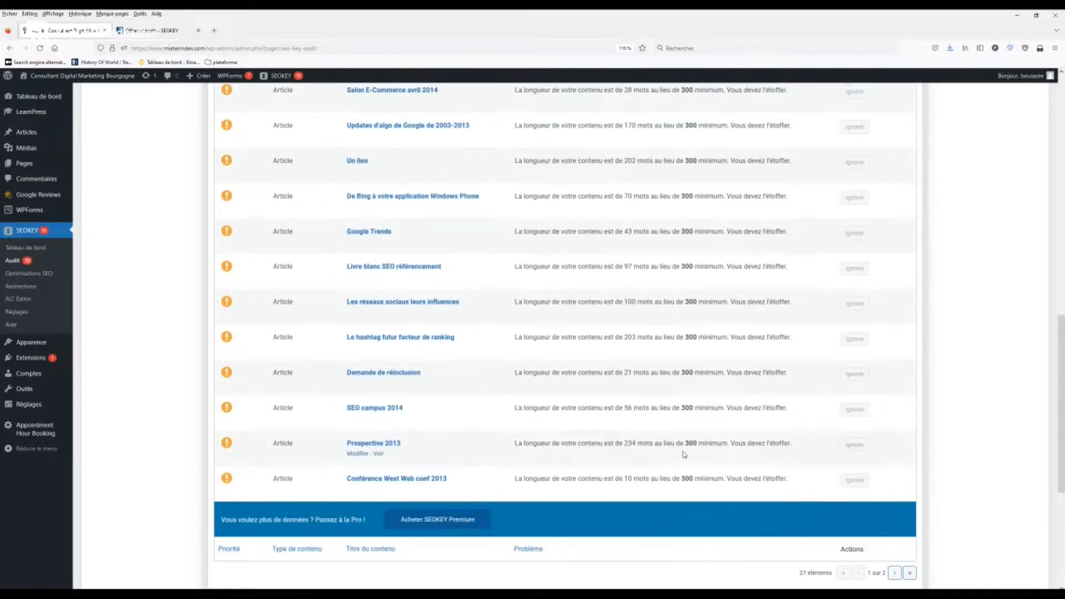
pyautogui.scroll(3, 684, 454)
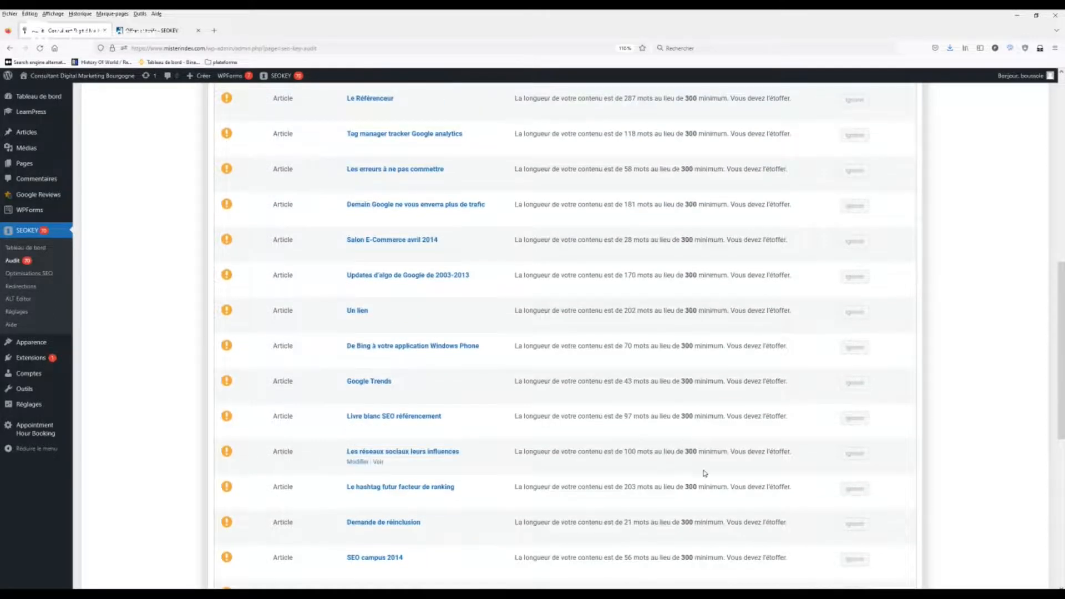
pyautogui.scroll(7, 704, 473)
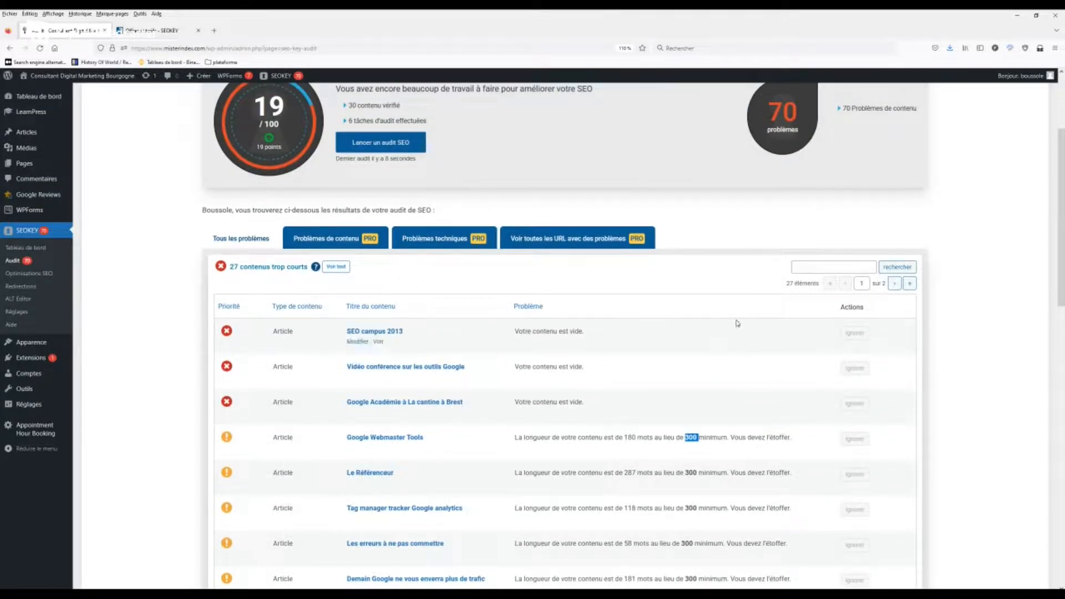
# - Expand the list of title problems and read through the articles whose title tags are flagged
pyautogui.scroll(-15, 760, 400)
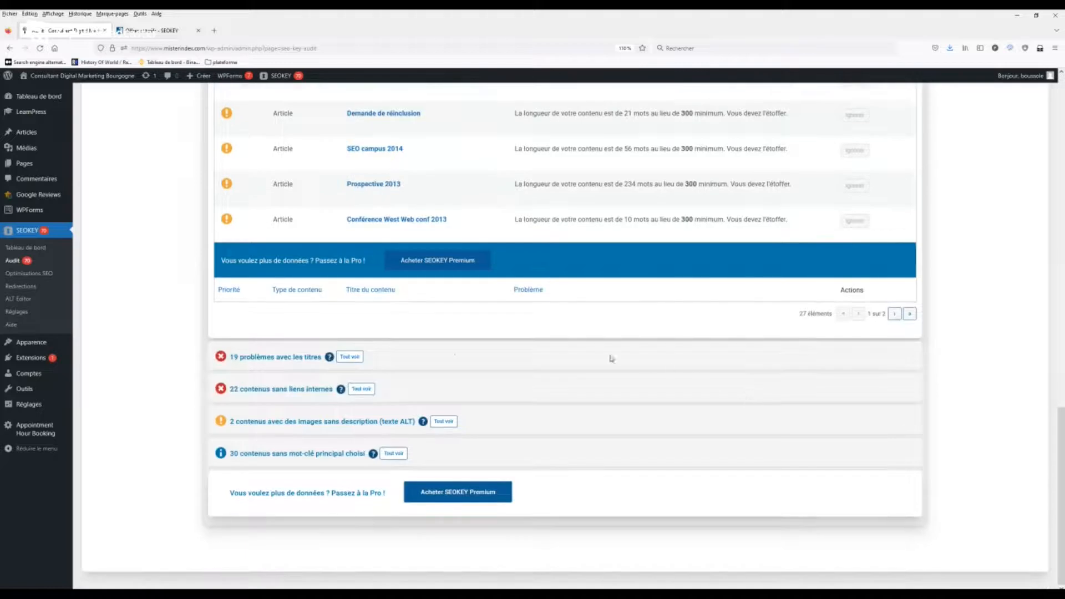
pyautogui.click(358, 360)
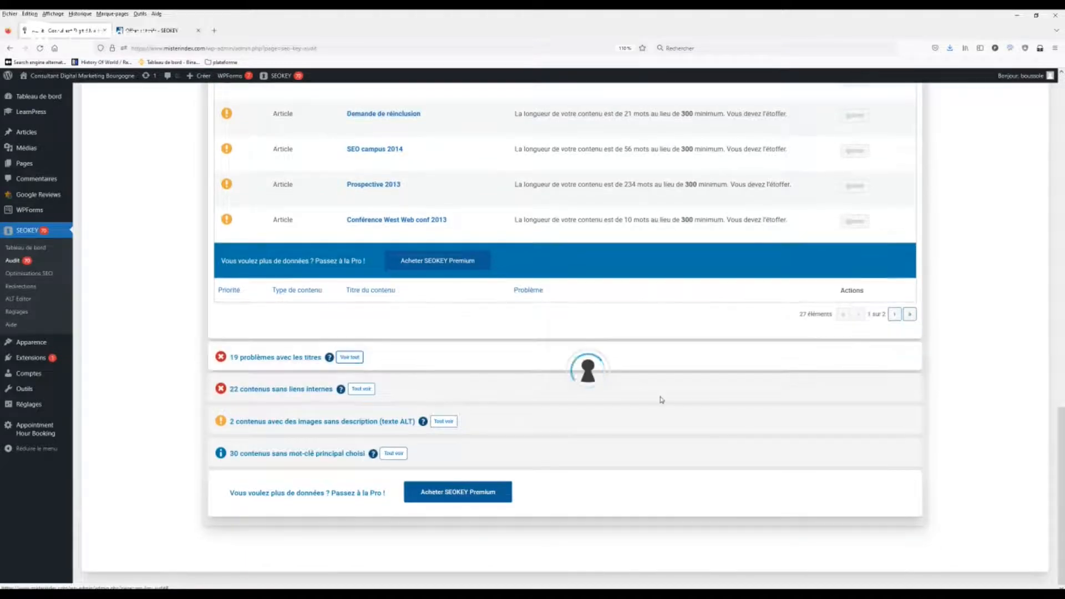
pyautogui.scroll(-2, 912, 380)
pyautogui.scroll(-3, 912, 380)
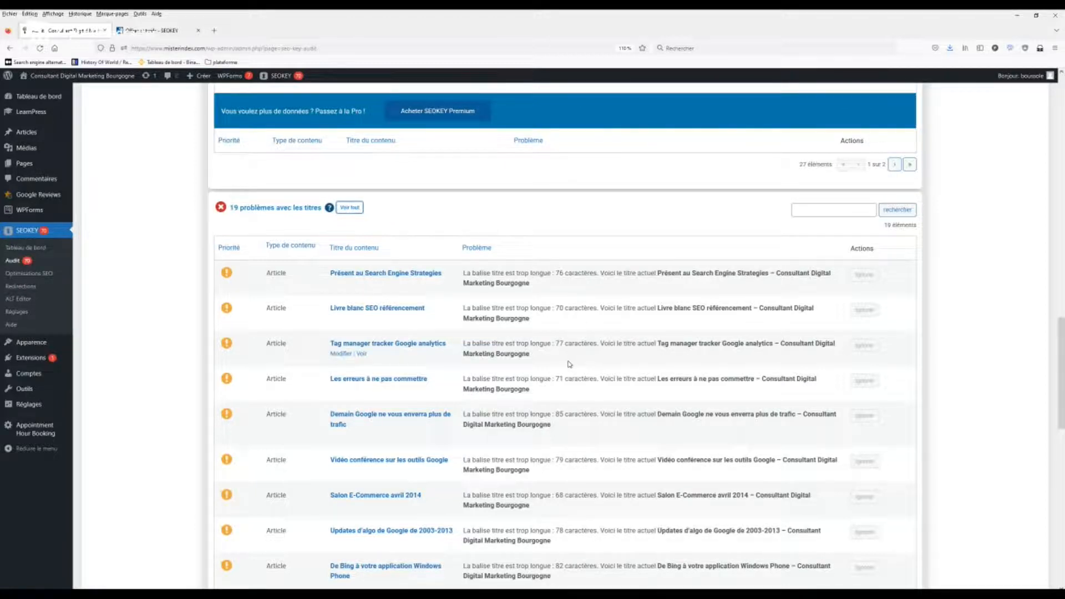
pyautogui.scroll(-4, 573, 327)
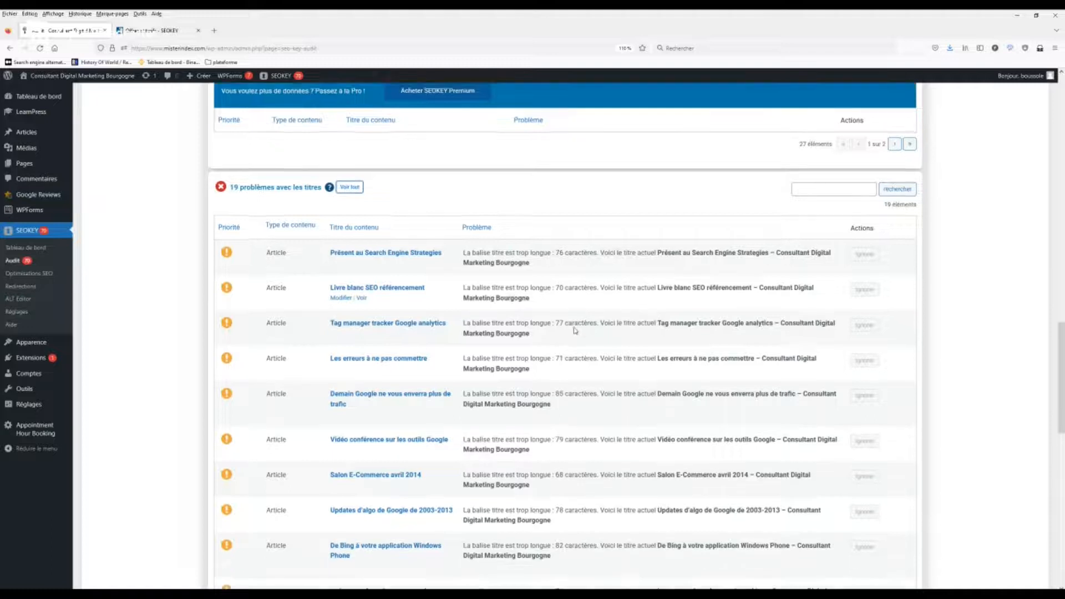
pyautogui.scroll(-10, 573, 330)
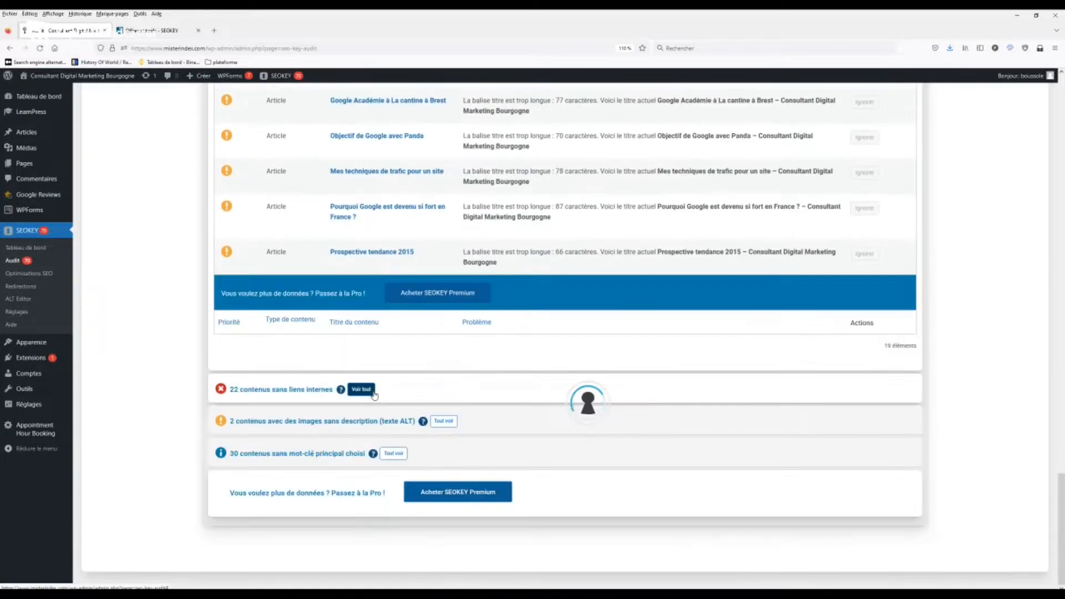
# - Read through the audit's list of contents without internal links
pyautogui.scroll(-4, 610, 466)
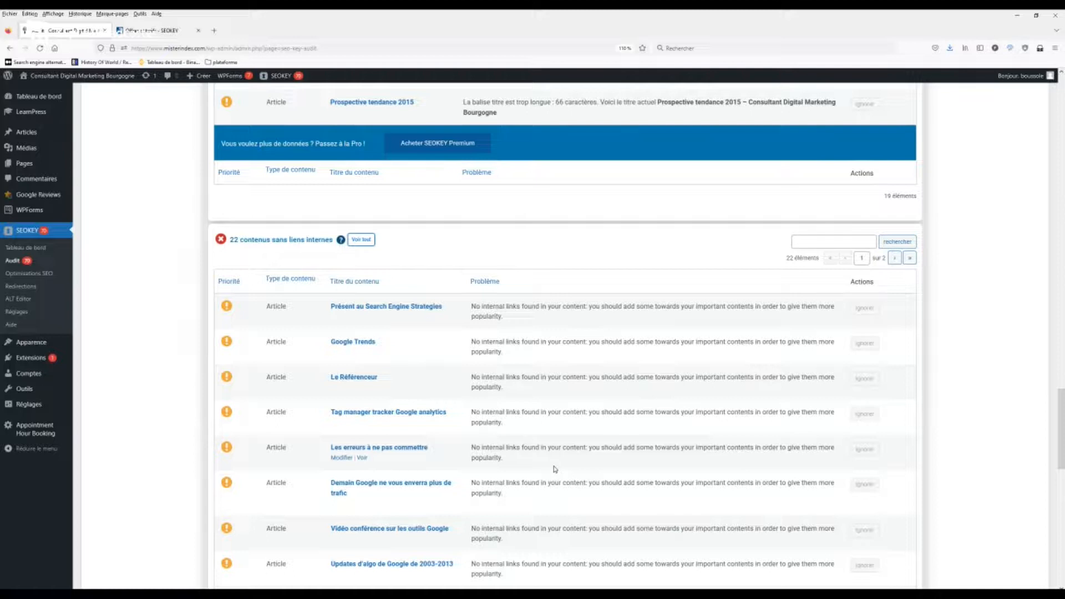
pyautogui.scroll(-8, 555, 469)
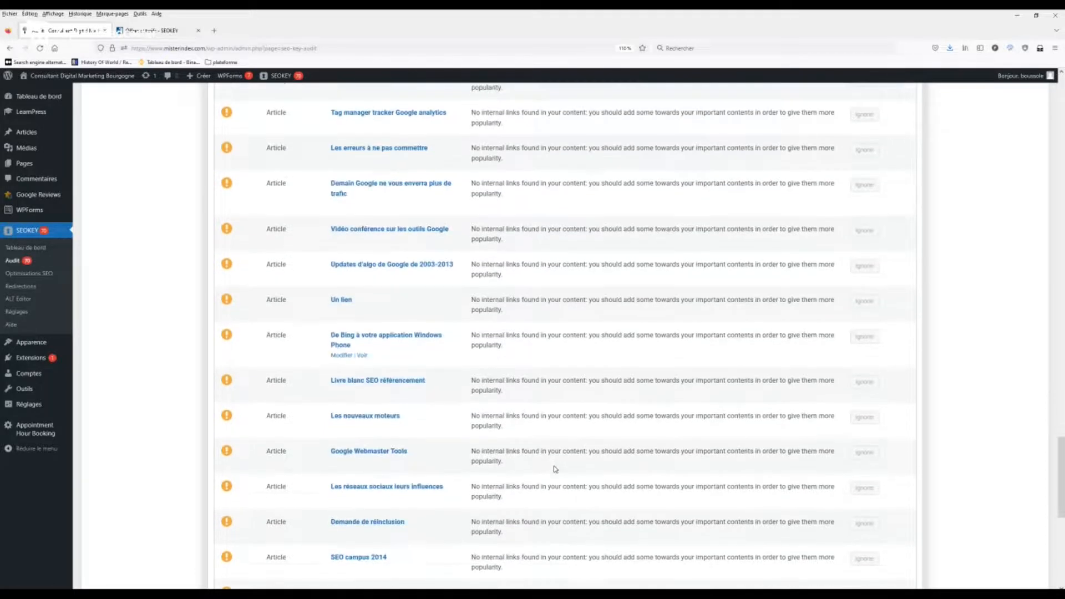
pyautogui.scroll(-10, 569, 419)
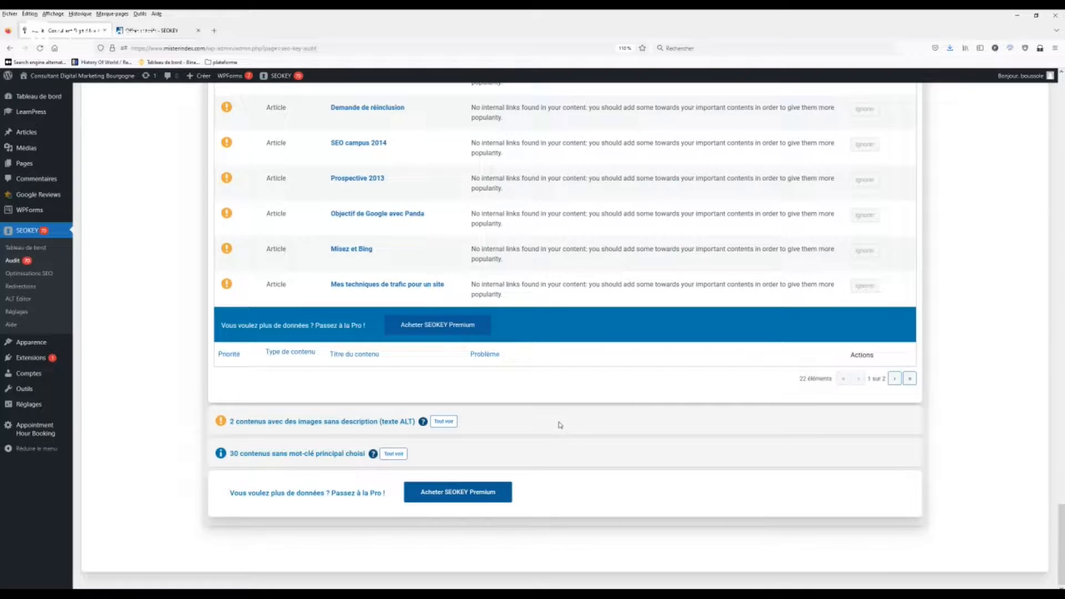
# - Expand the list of contents with images lacking ALT text and open "Google Académie à La cantine à Brest" for editing
pyautogui.click(450, 424)
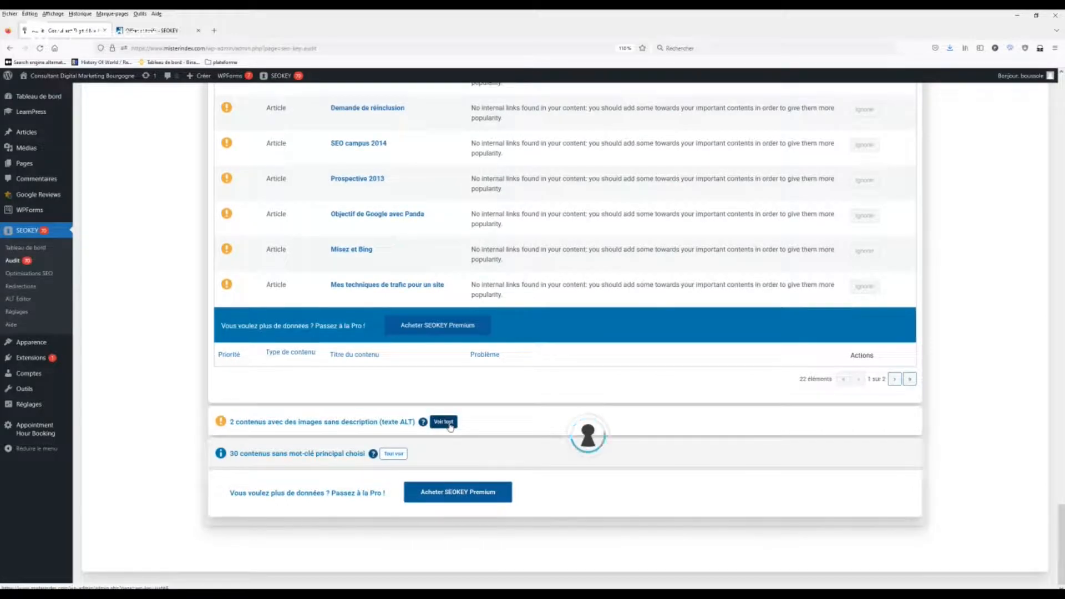
pyautogui.scroll(-3, 630, 444)
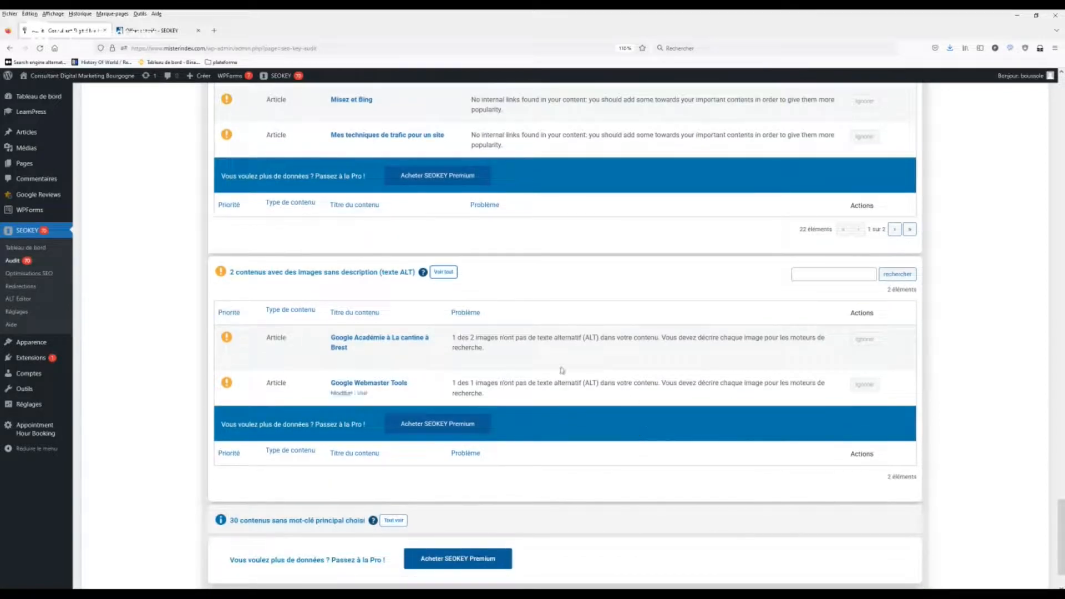
pyautogui.moveTo(383, 336)
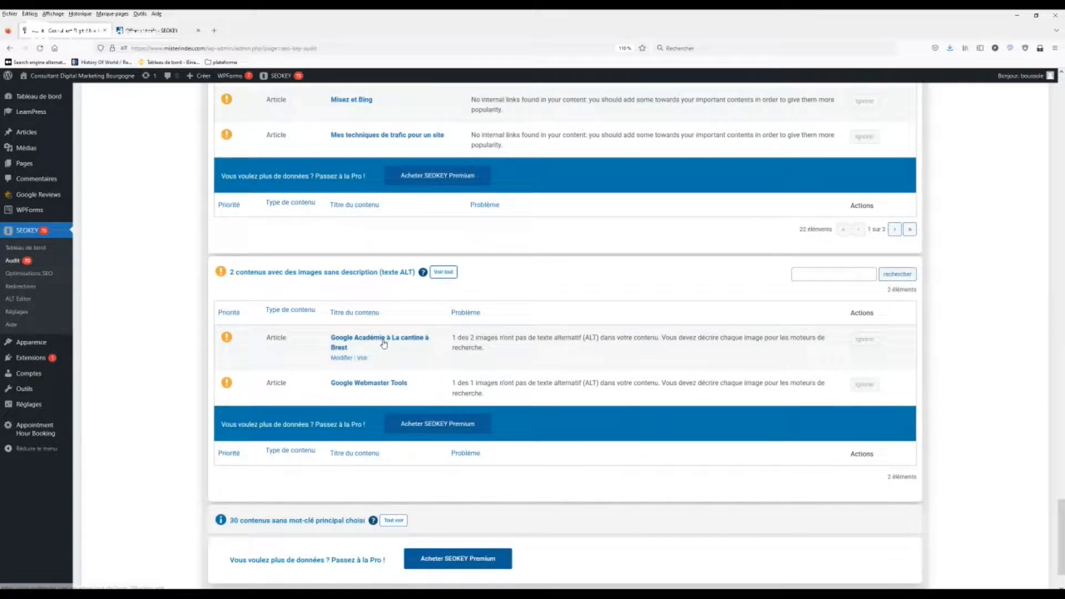
pyautogui.click(339, 360)
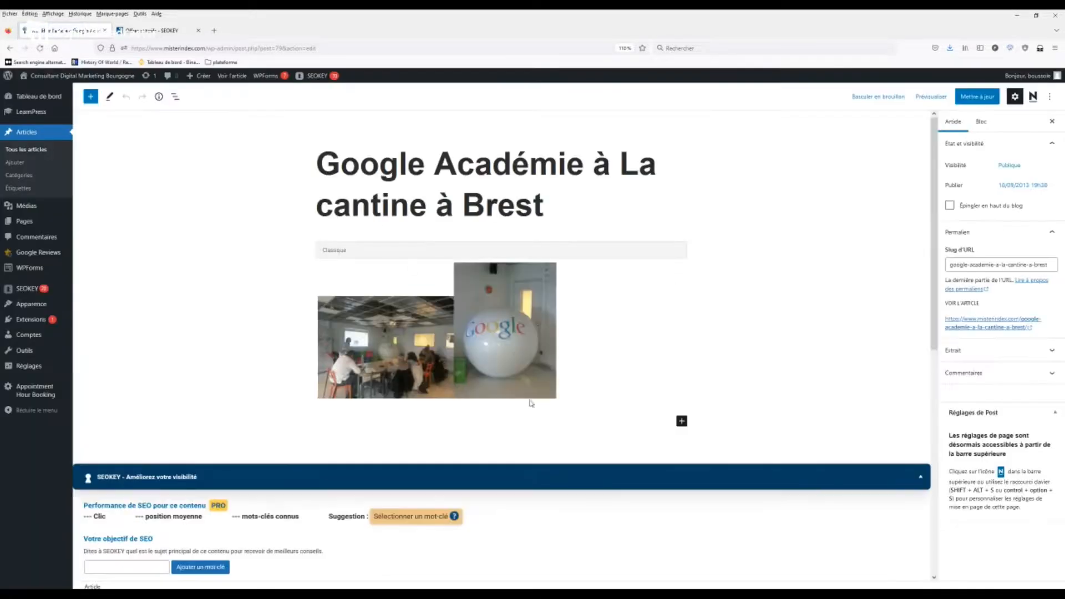
# - Look over the article's images and its SEOKEY title, description and keyword section, and return to the audit
pyautogui.scroll(-3, 448, 375)
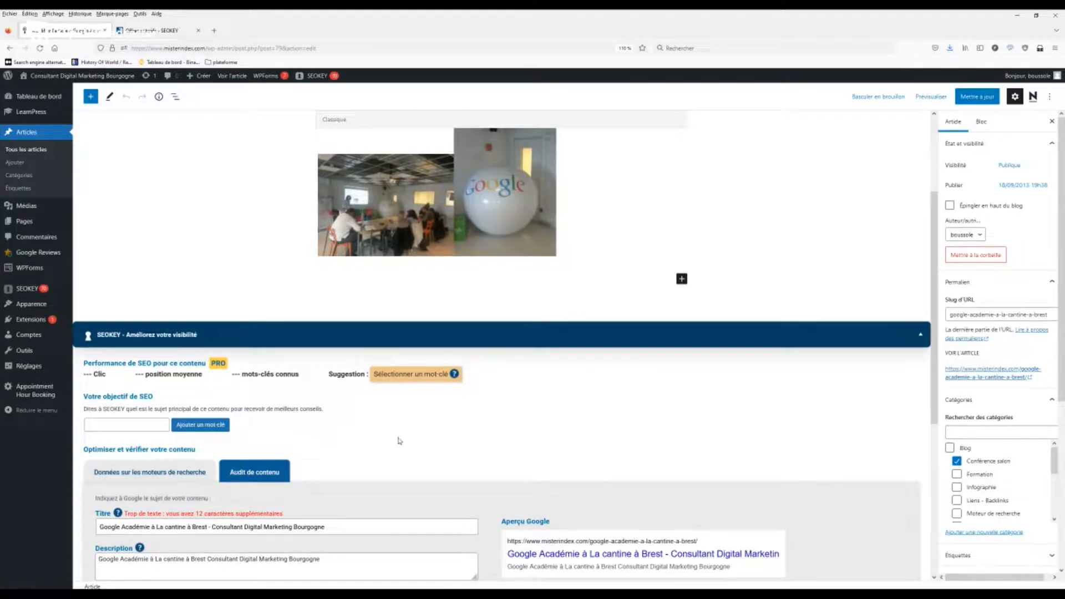
pyautogui.scroll(-4, 497, 491)
pyautogui.scroll(6, 428, 211)
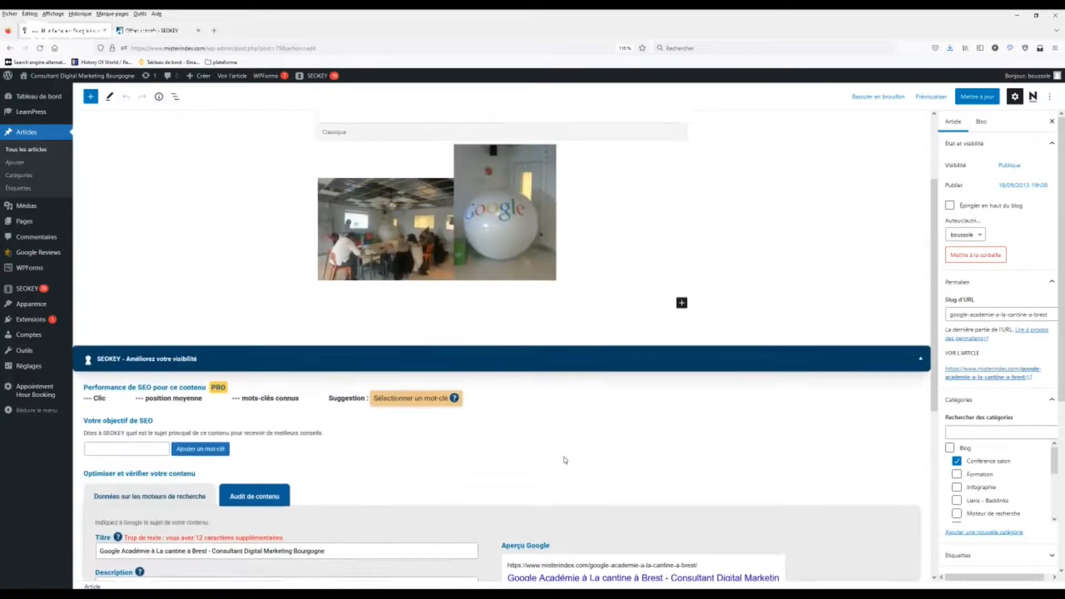
pyautogui.click(10, 48)
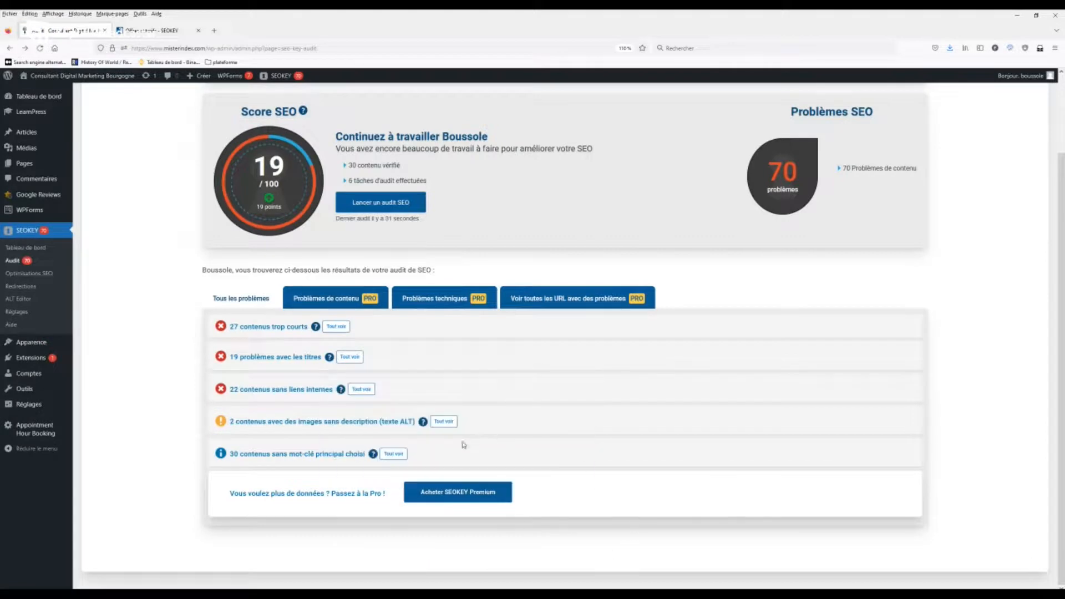
# - Expand the list of contents without a chosen main keyword and read through the flagged articles
pyautogui.click(402, 454)
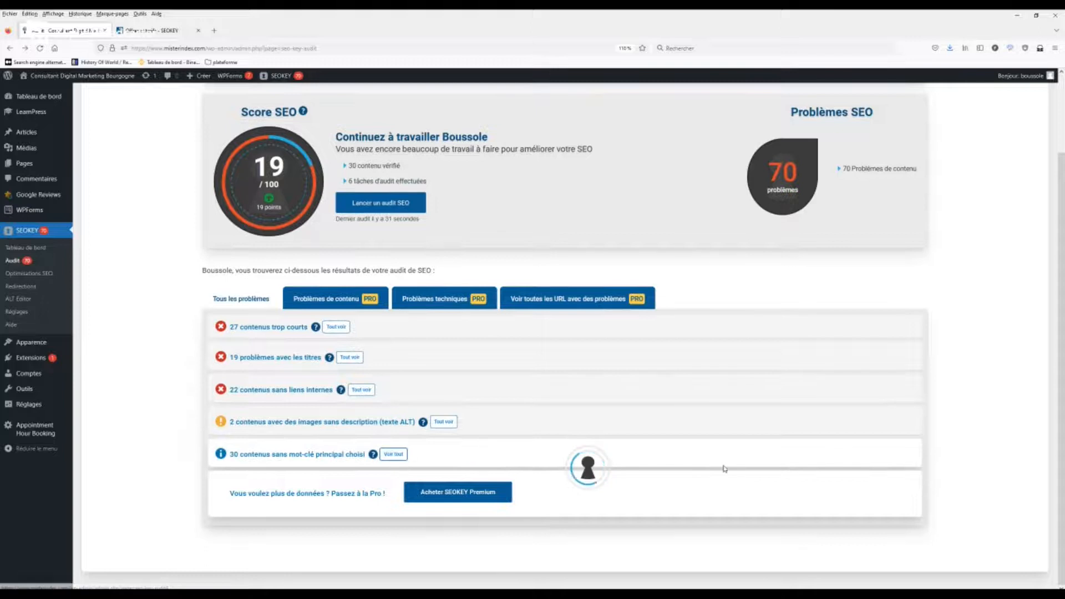
pyautogui.scroll(-10, 849, 463)
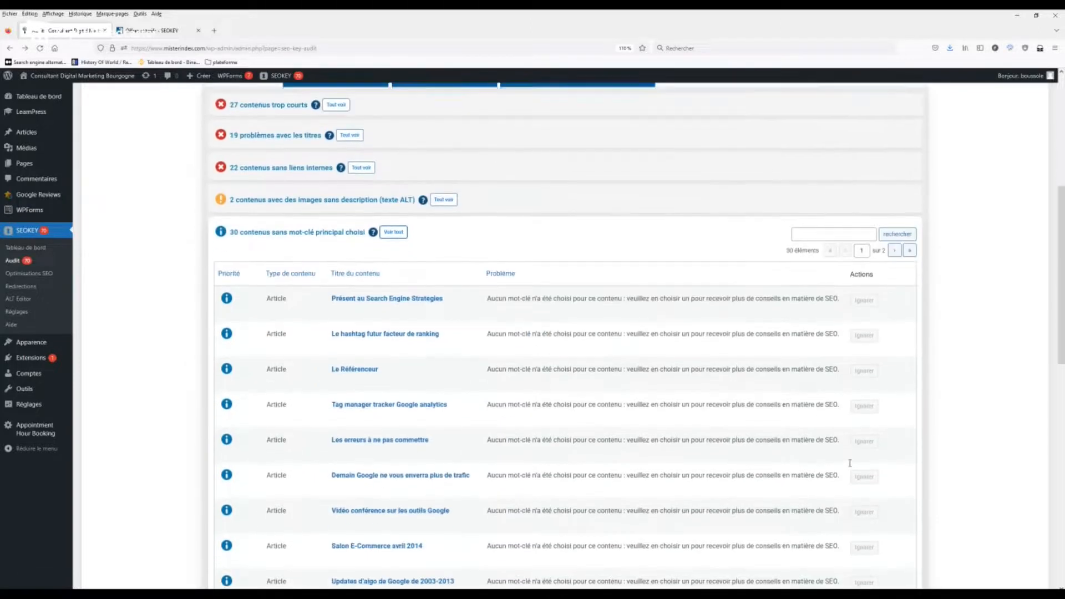
pyautogui.scroll(-6, 850, 466)
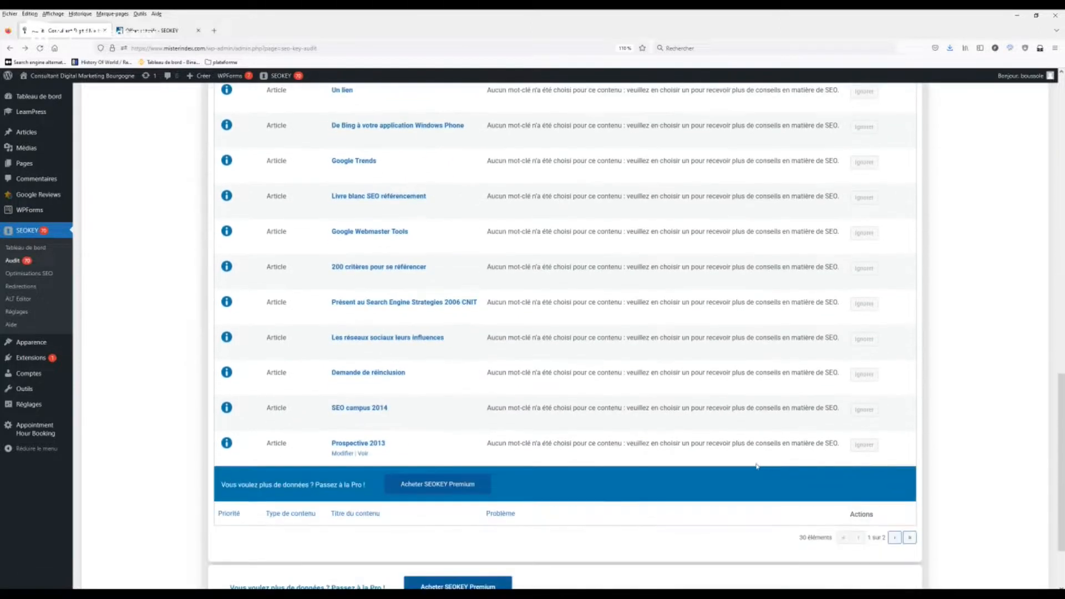
pyautogui.scroll(15, 757, 462)
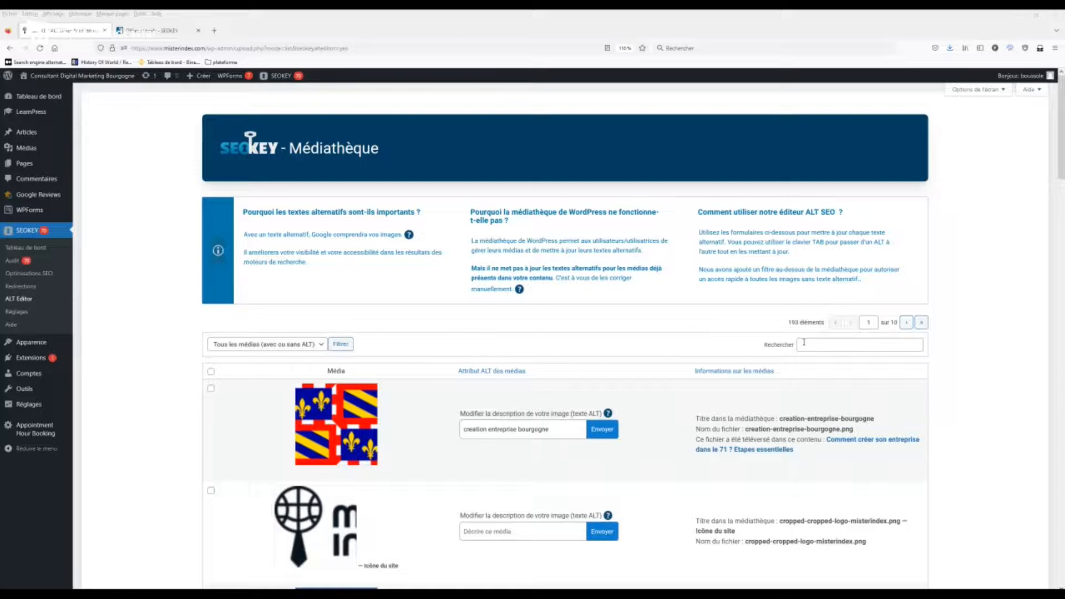
# - Examine the ALT Editor's media list, checking which images have an alternative text description and which are missing one
pyautogui.scroll(-3, 799, 319)
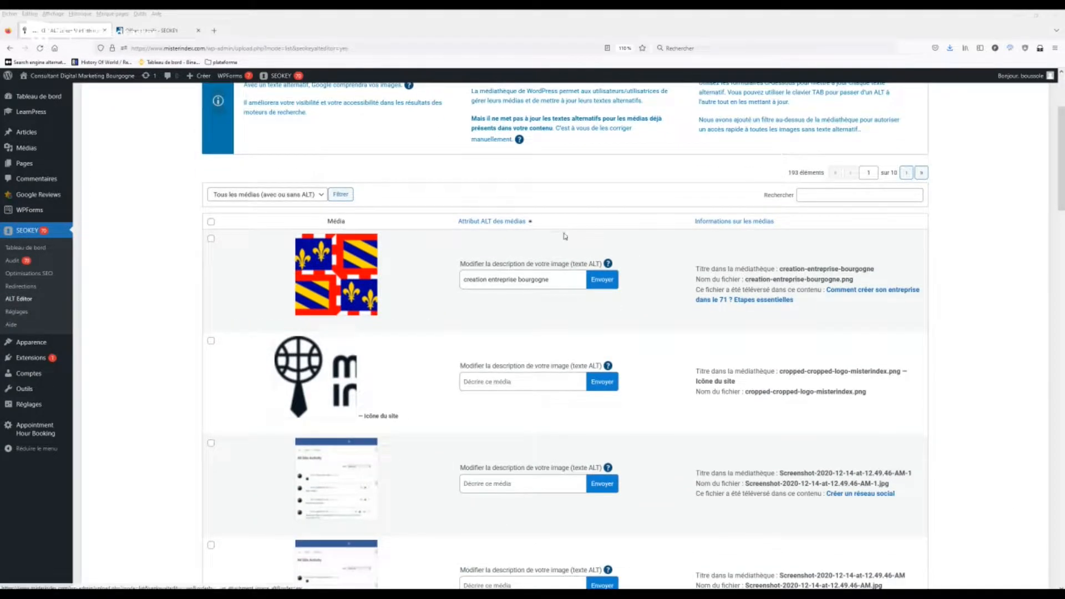
pyautogui.scroll(-3, 555, 520)
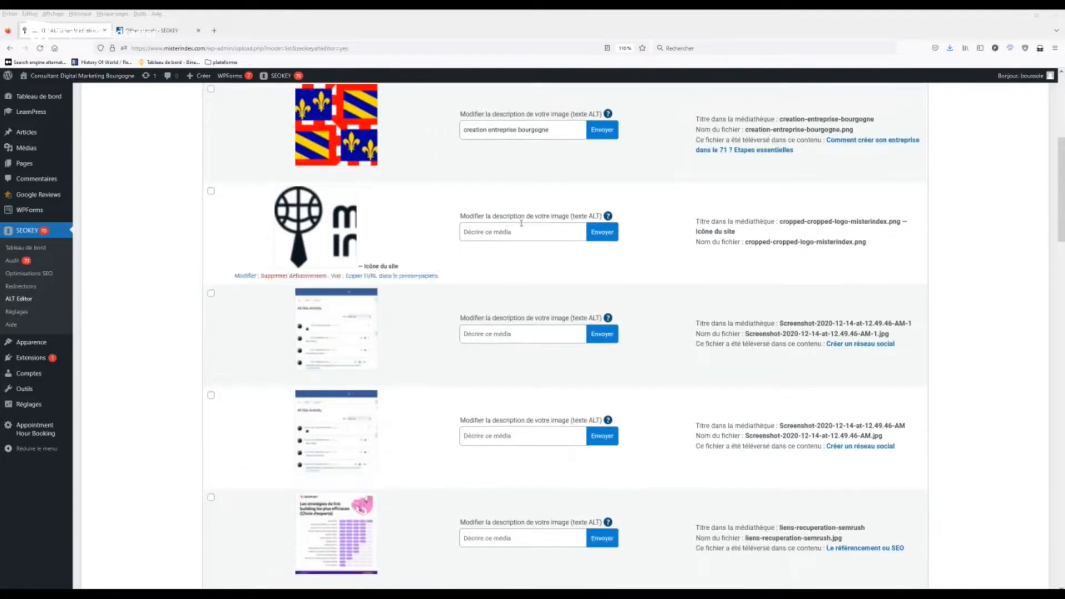
pyautogui.scroll(-10, 526, 477)
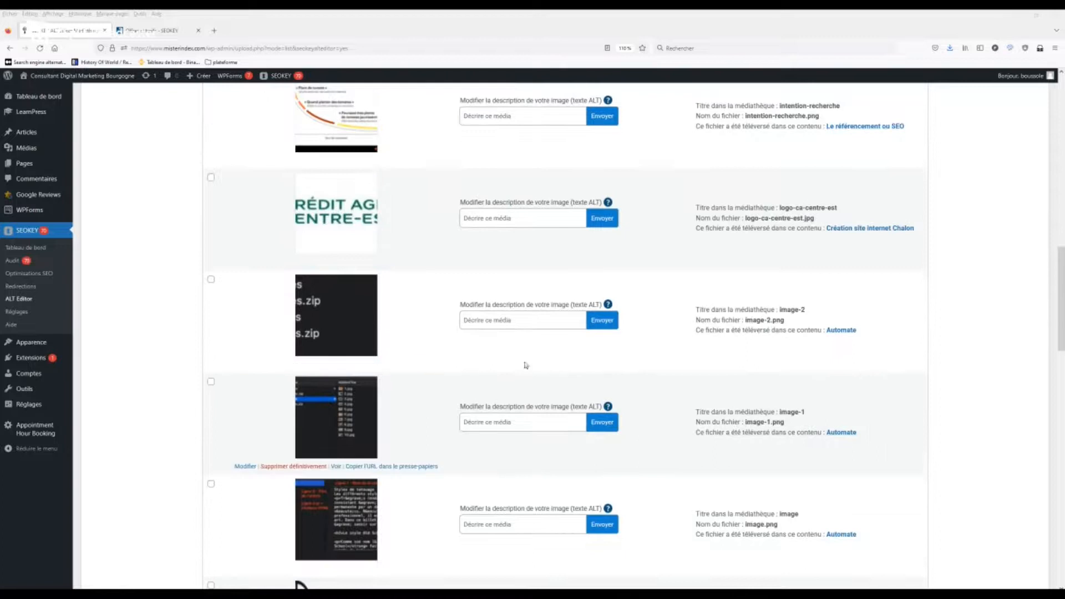
pyautogui.scroll(-2, 582, 383)
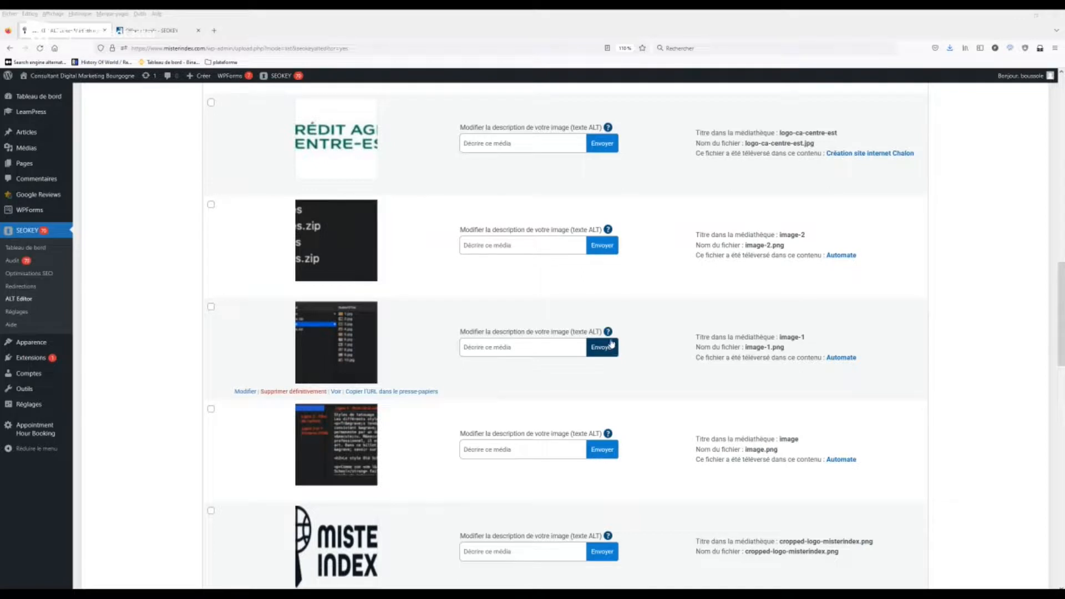
pyautogui.scroll(-10, 559, 397)
pyautogui.scroll(-6, 673, 432)
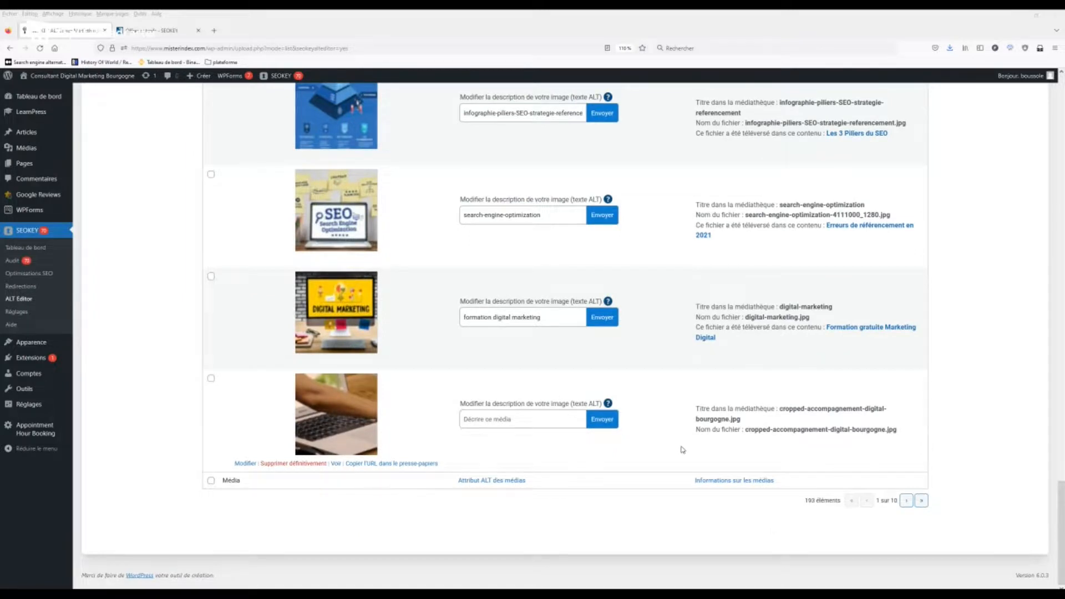
pyautogui.scroll(10, 683, 450)
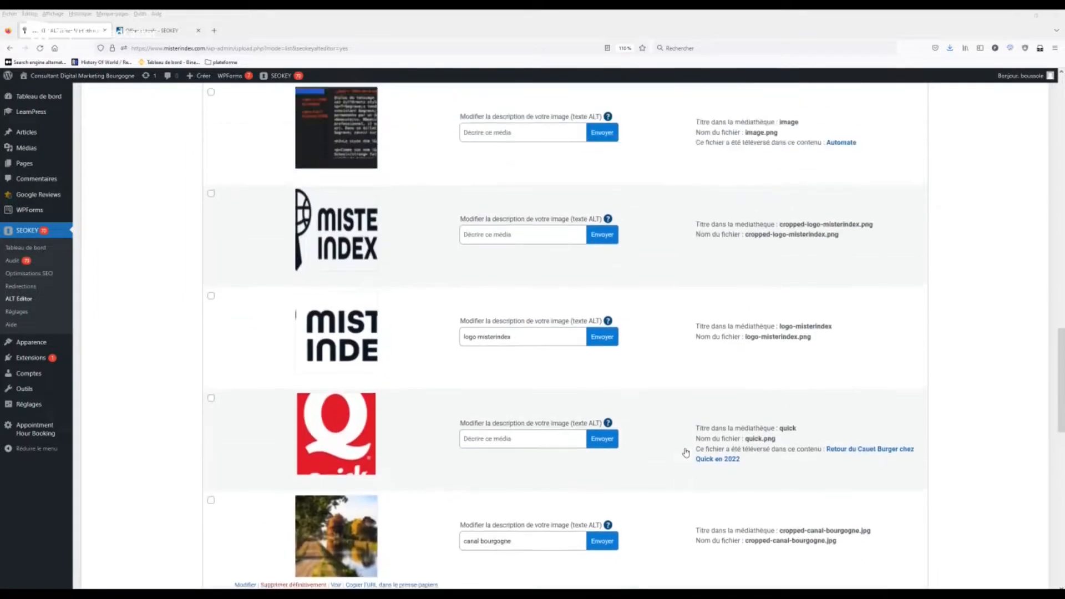
pyautogui.scroll(10, 685, 452)
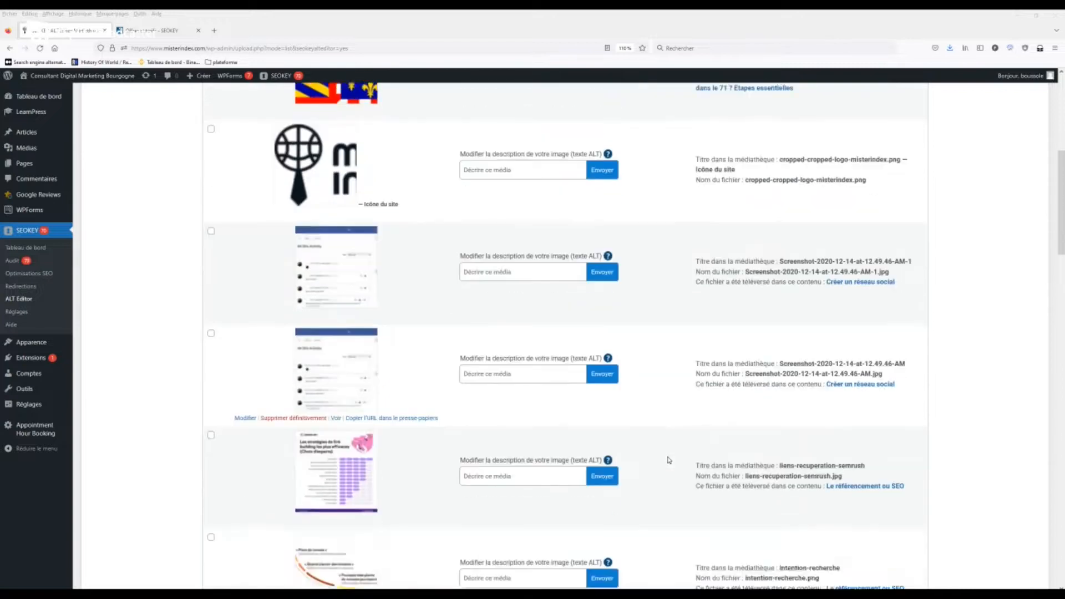
pyautogui.scroll(-2, 669, 460)
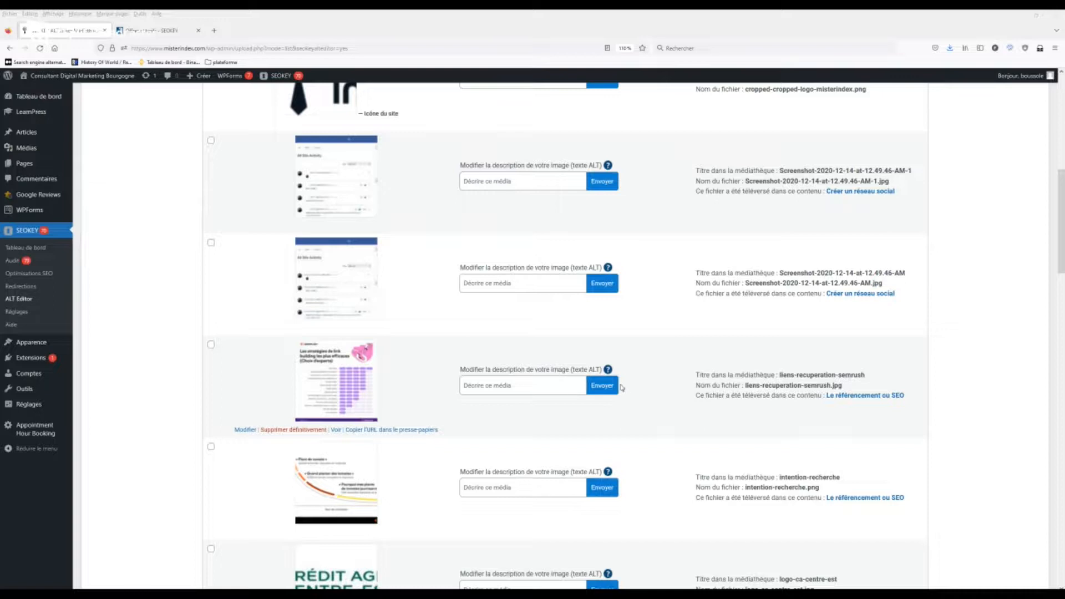
pyautogui.scroll(10, 549, 383)
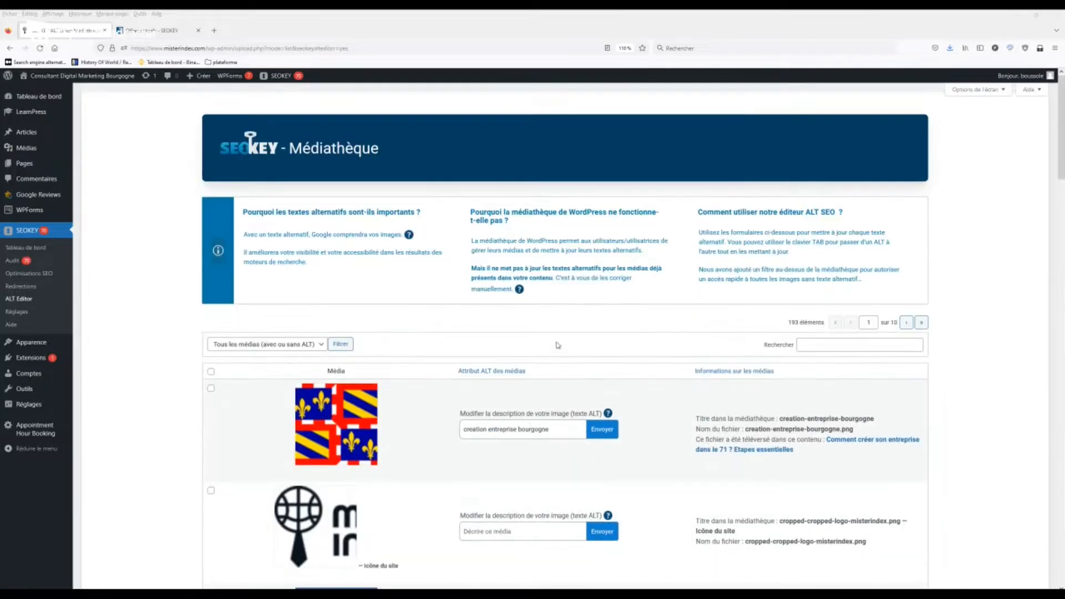
# - Open SEOKEY's Redirections page and examine the form for adding a redirection and the list of active redirections
pyautogui.click(35, 287)
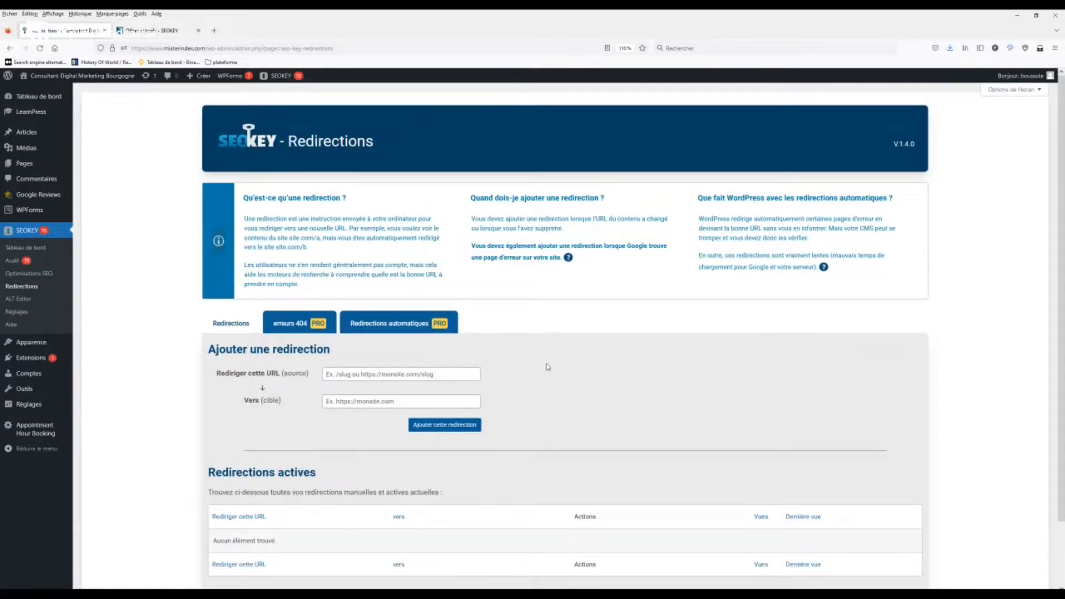
pyautogui.scroll(-2, 537, 377)
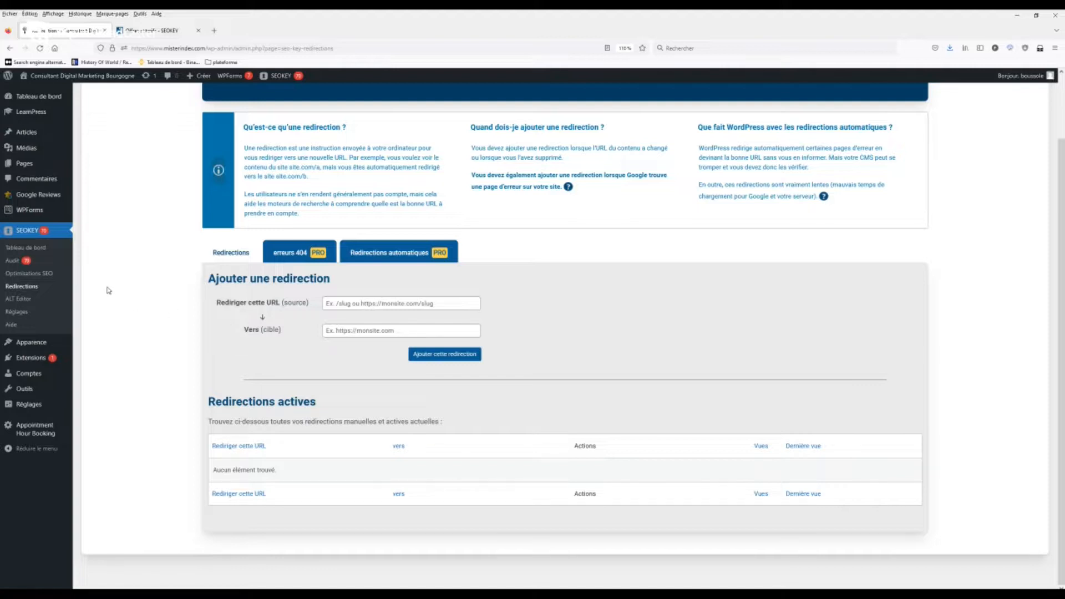
# - Open the SEOKEY settings and review the company information and the content types and taxonomies shown to Google
pyautogui.click(17, 312)
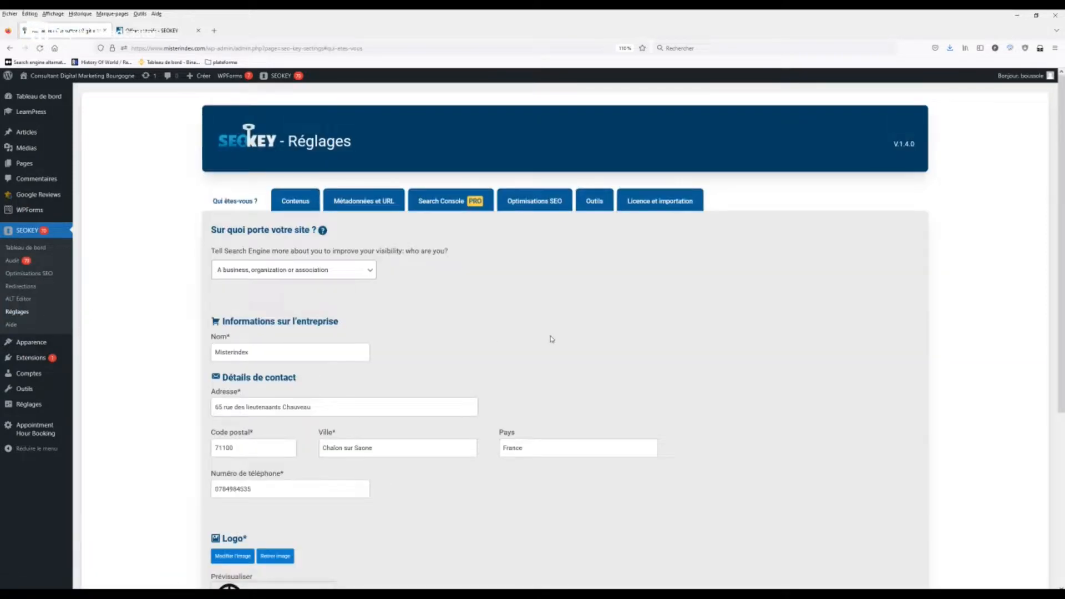
pyautogui.scroll(-1, 518, 387)
pyautogui.scroll(-3, 518, 386)
pyautogui.scroll(4, 397, 308)
pyautogui.click(295, 204)
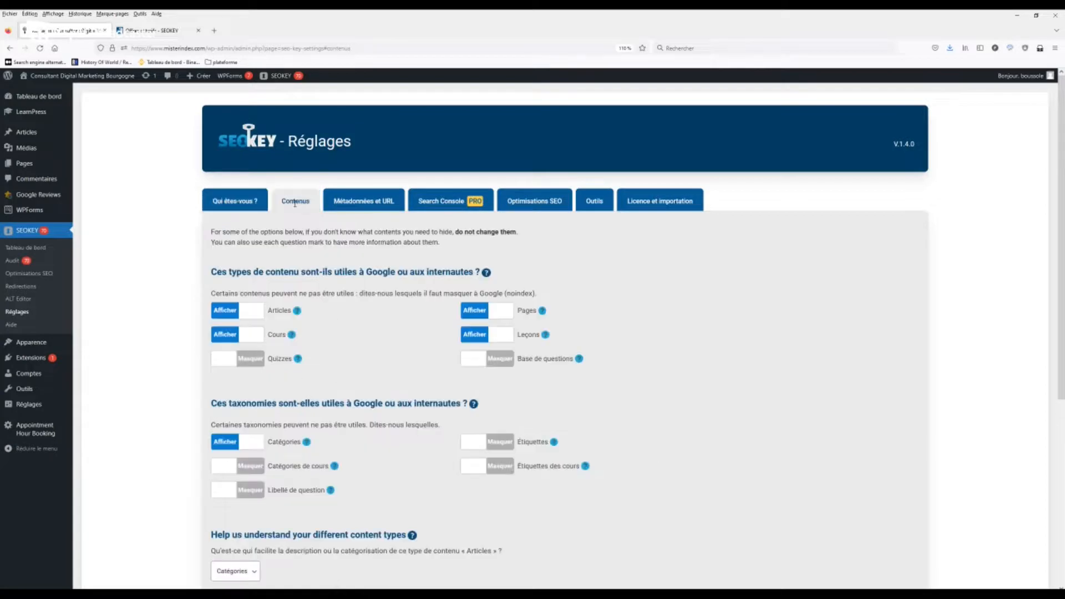
# - Review the metadata and URL, Search Console, SEO optimisation and tools settings, and return to the SEOKEY dashboard
pyautogui.click(362, 202)
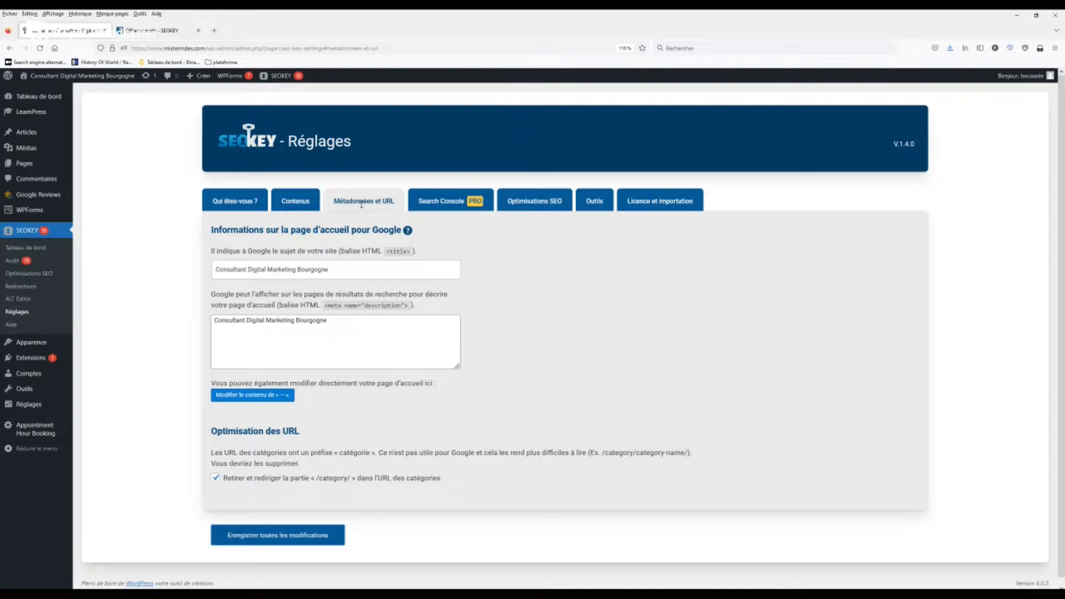
pyautogui.click(442, 200)
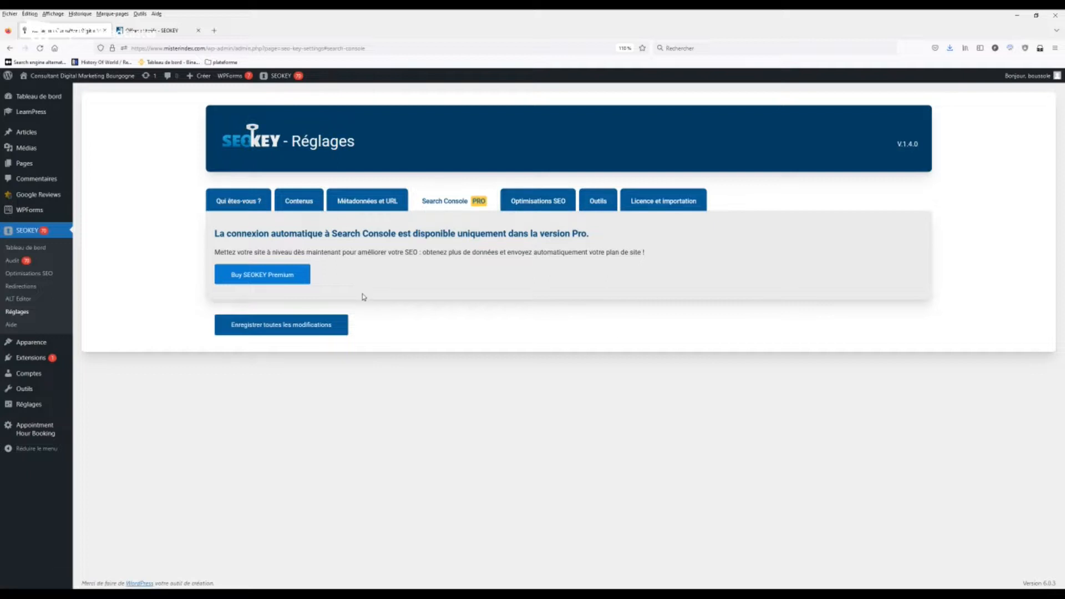
pyautogui.click(530, 201)
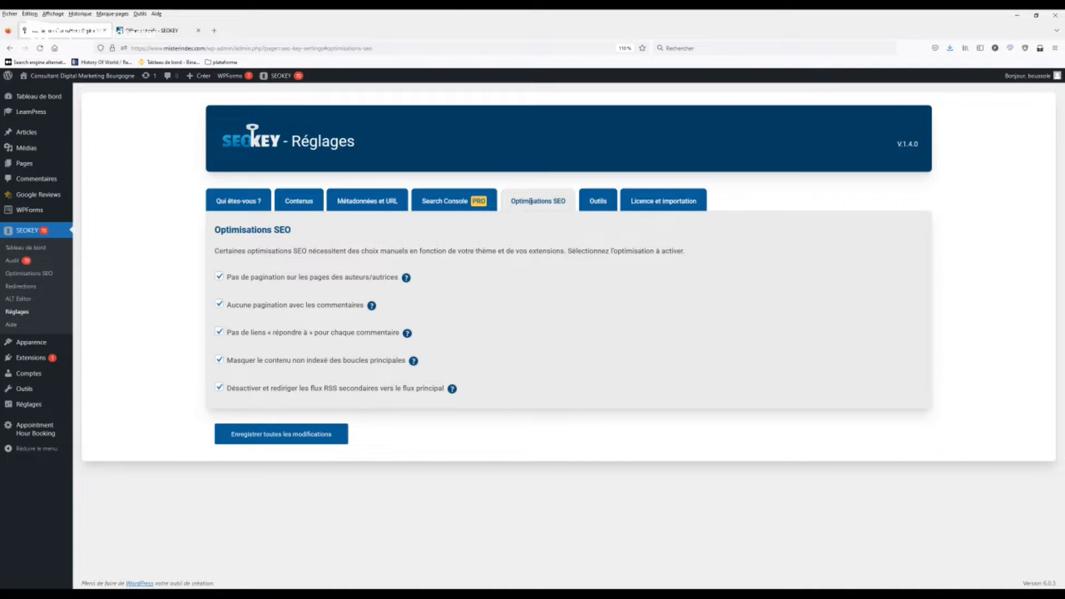
pyautogui.click(596, 205)
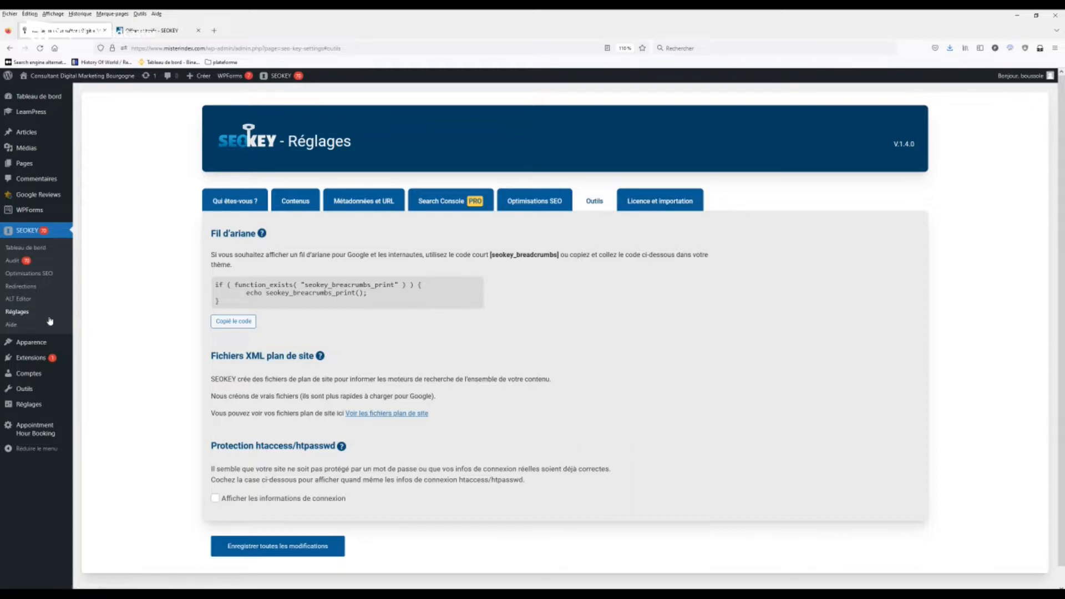
pyautogui.click(21, 251)
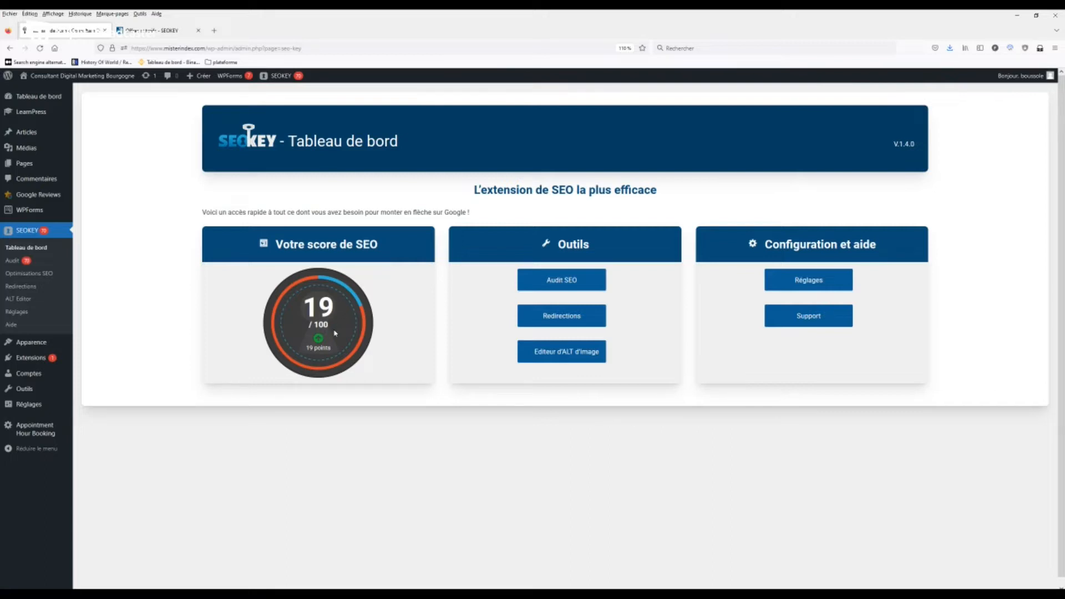
# - Switch to the SEOKEY pricing page and compare the features of the free and PRO versions
pyautogui.click(157, 32)
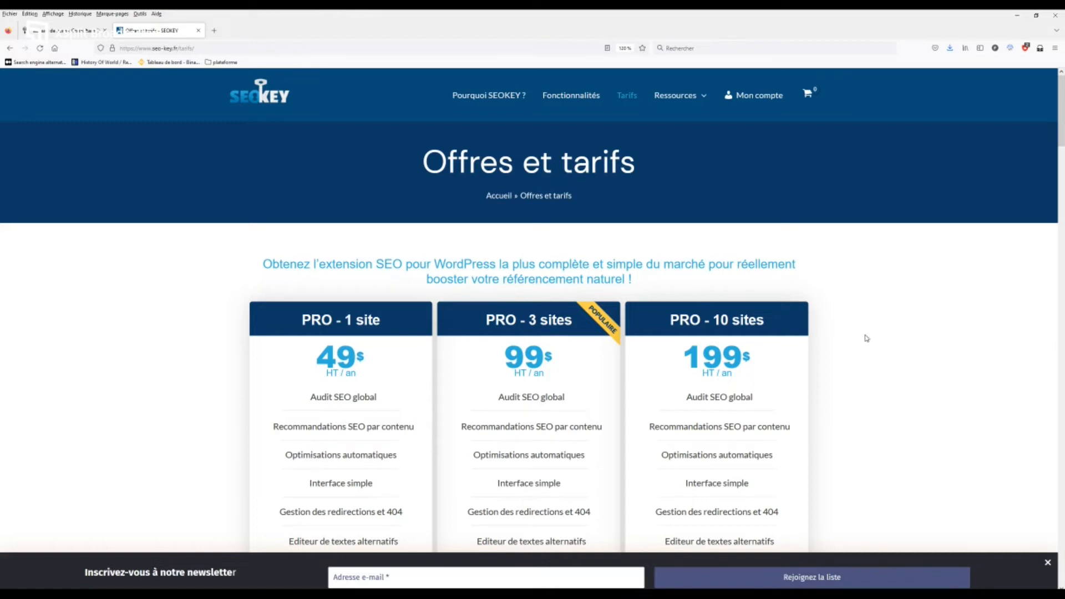
pyautogui.scroll(-3, 856, 360)
pyautogui.scroll(-20, 856, 366)
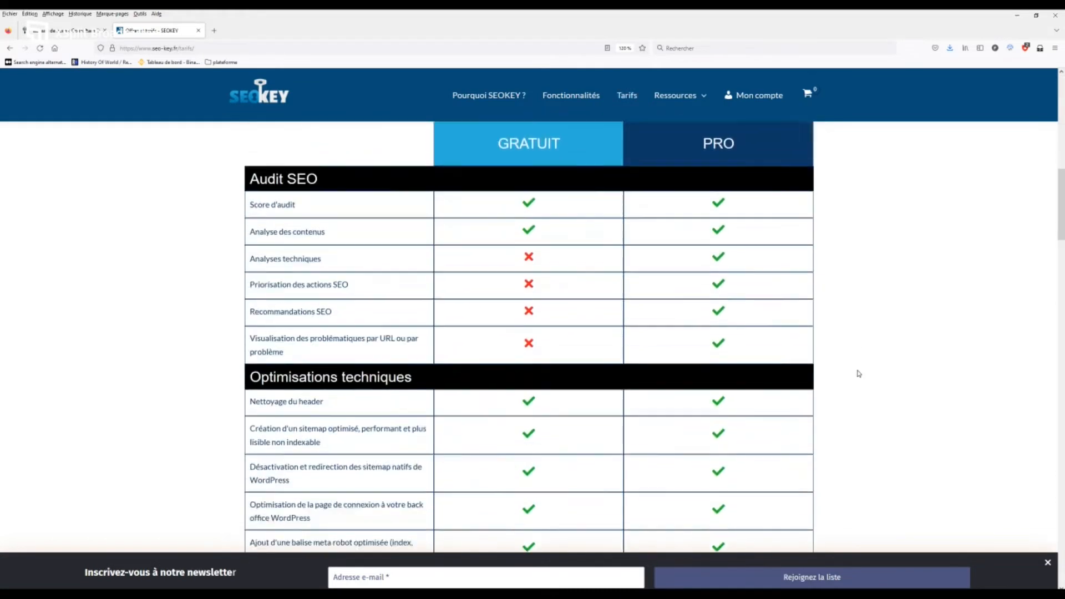
pyautogui.scroll(-15, 860, 364)
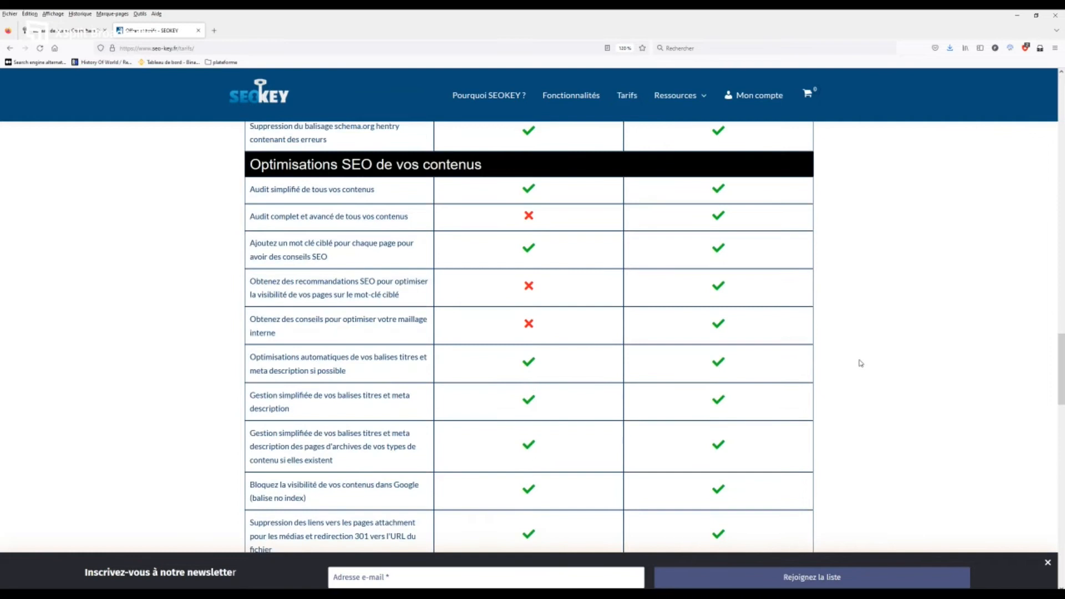
pyautogui.scroll(-15, 860, 371)
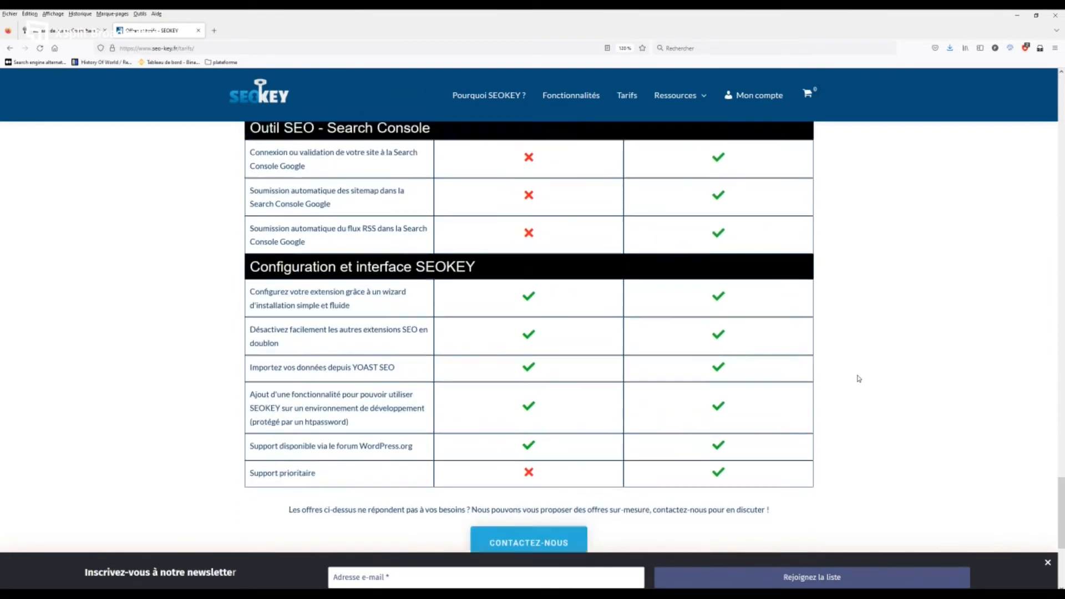
pyautogui.scroll(20, 863, 378)
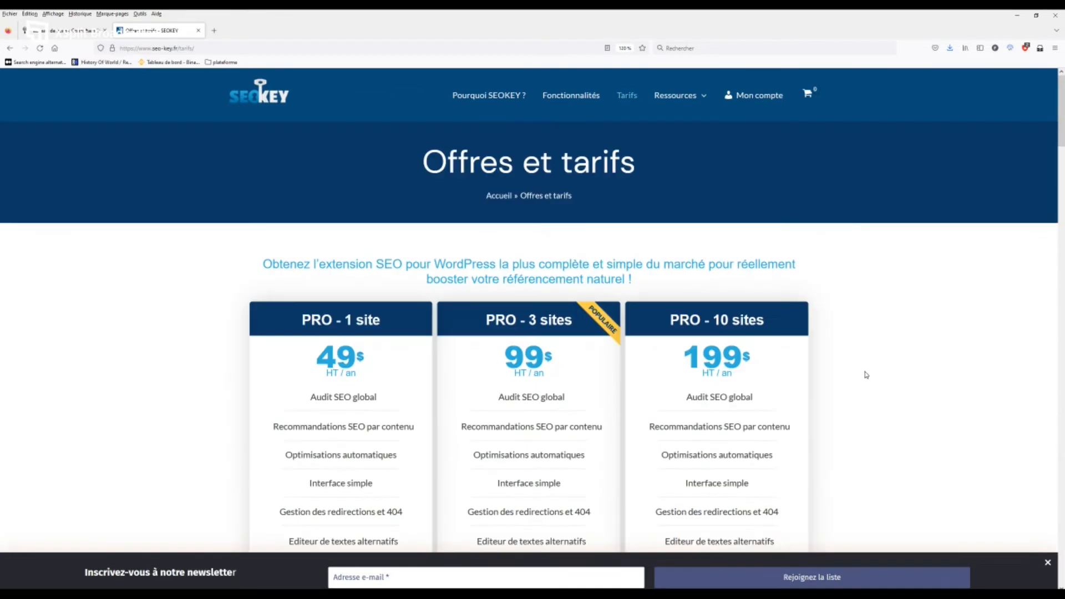